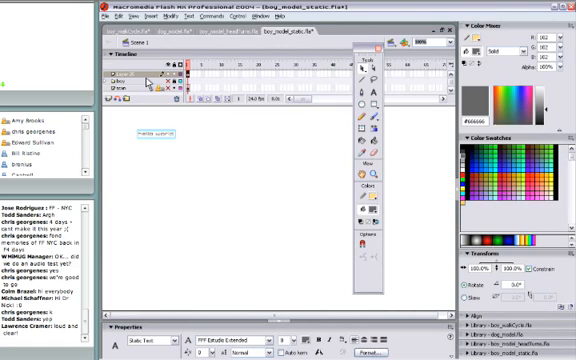
# Deselect the stage text item so the coloured boy character shows cleanly.
pyautogui.click(393, 4)
pyautogui.click(393, 12)
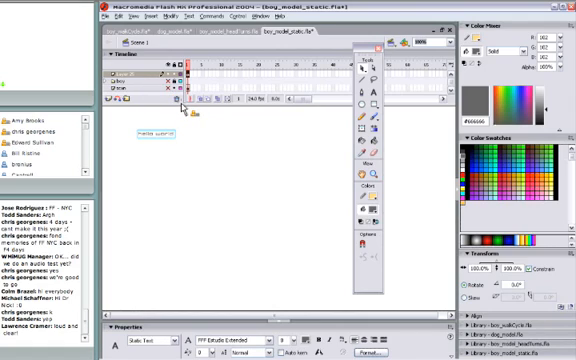
pyautogui.click(183, 110)
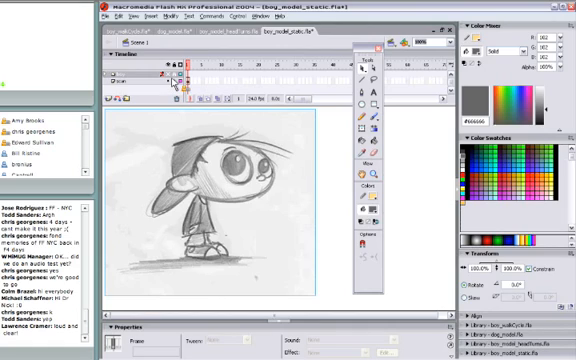
pyautogui.click(175, 82)
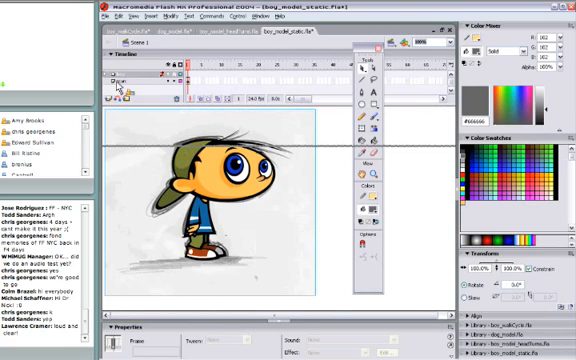
# Enlarge the timeline, expand the layer folder and hide the eyebrow layers.
pyautogui.moveTo(186, 108); pyautogui.dragTo(186, 141)
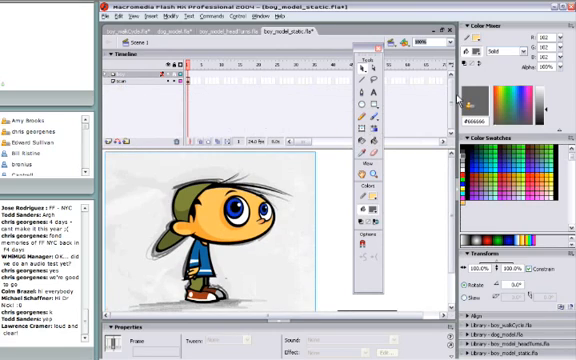
pyautogui.click(111, 80)
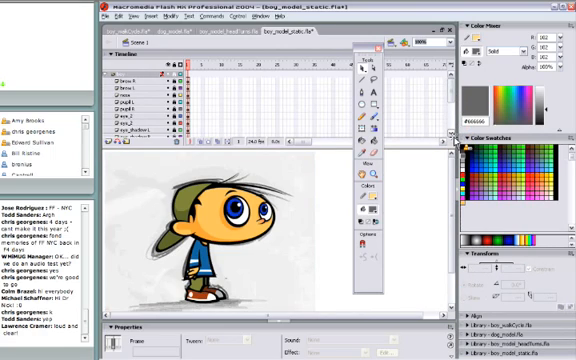
pyautogui.scroll(-3, 452, 140)
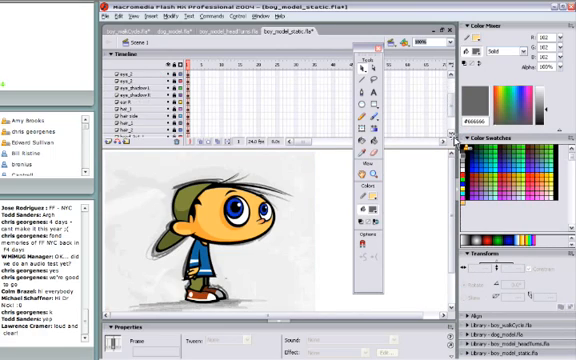
pyautogui.scroll(-3, 452, 140)
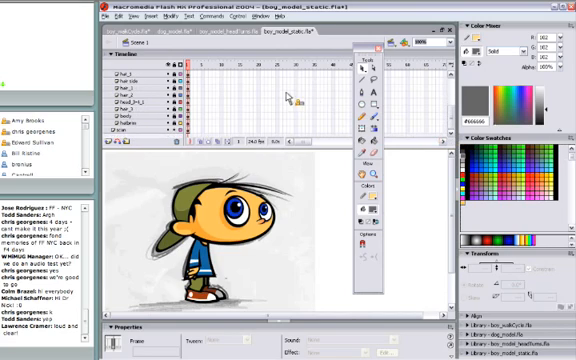
pyautogui.scroll(3, 452, 100)
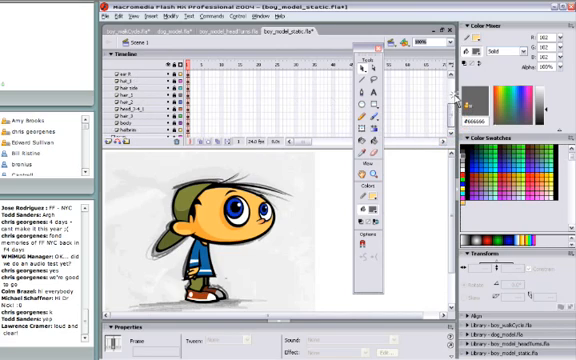
pyautogui.scroll(3, 452, 100)
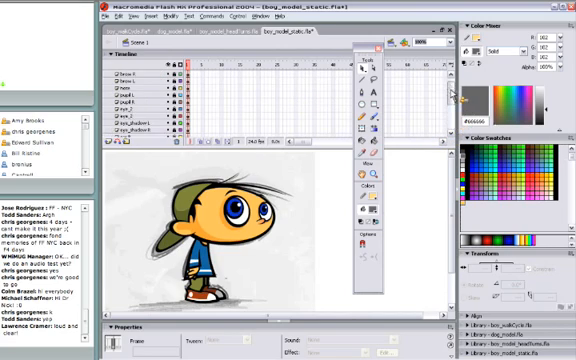
pyautogui.click(177, 80)
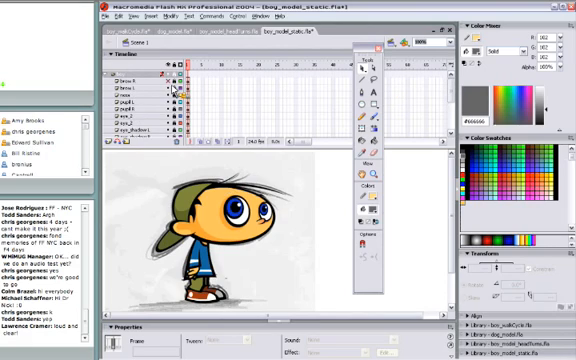
pyautogui.click(178, 90)
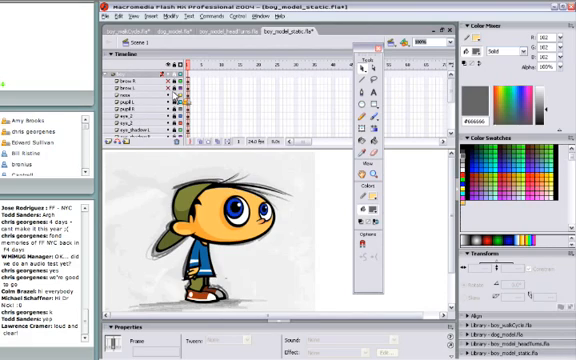
pyautogui.click(178, 95)
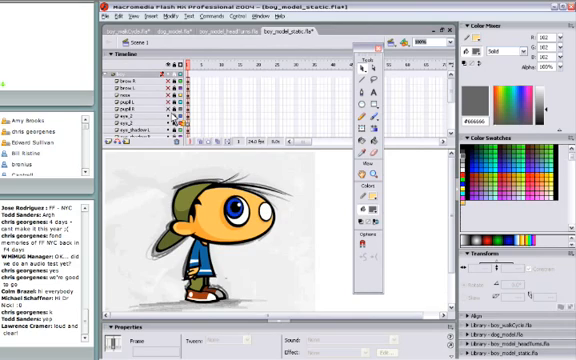
# Hide the pupil, eyeball, green cap, orange head fill and body colour layers.
pyautogui.click(178, 120)
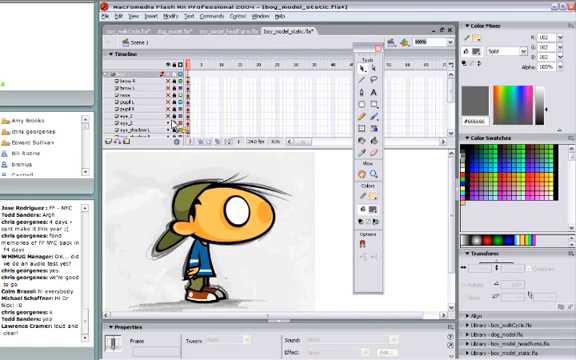
pyautogui.click(178, 128)
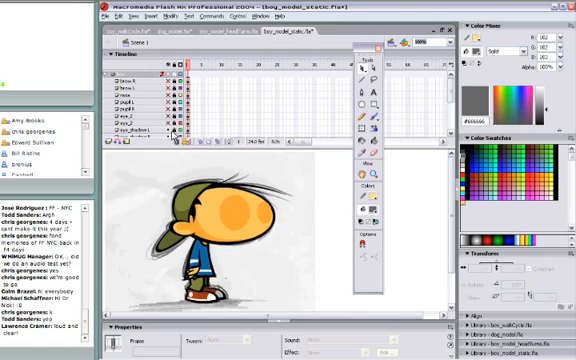
pyautogui.scroll(-3, 240, 100)
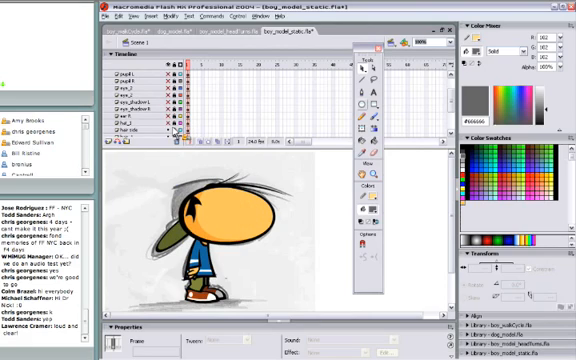
pyautogui.click(177, 133)
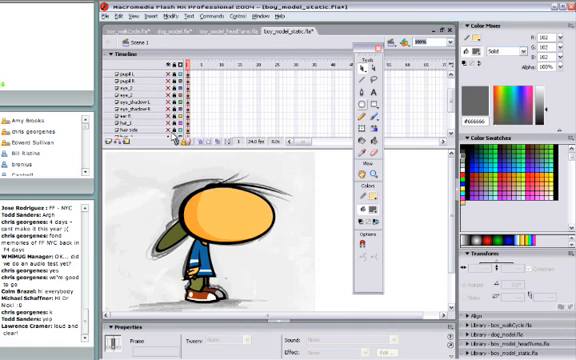
pyautogui.scroll(-2, 210, 105)
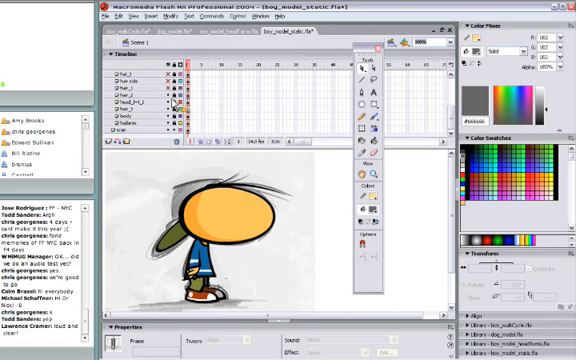
pyautogui.click(182, 116)
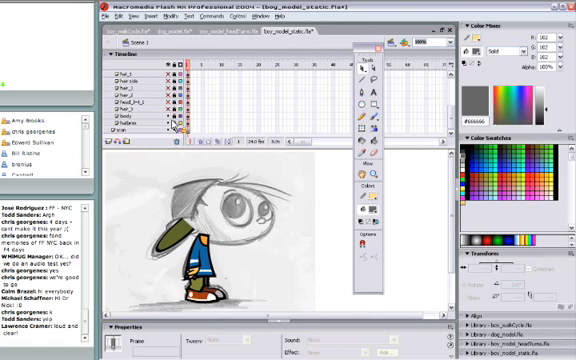
pyautogui.click(176, 128)
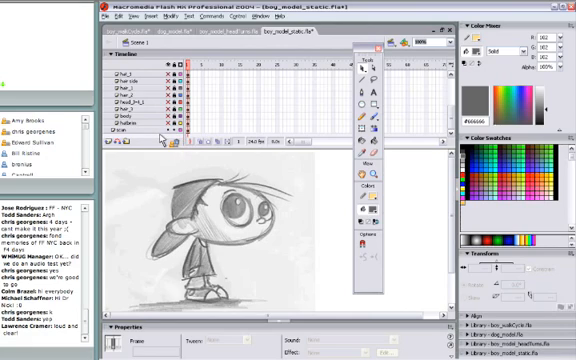
# Add a new layer above the sketch and show the sketch as a faded onion-skin reference.
pyautogui.click(128, 128)
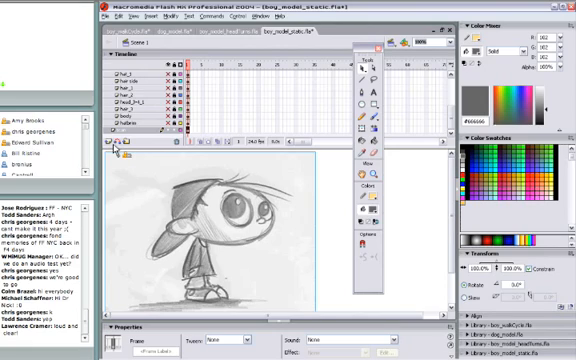
pyautogui.click(118, 148)
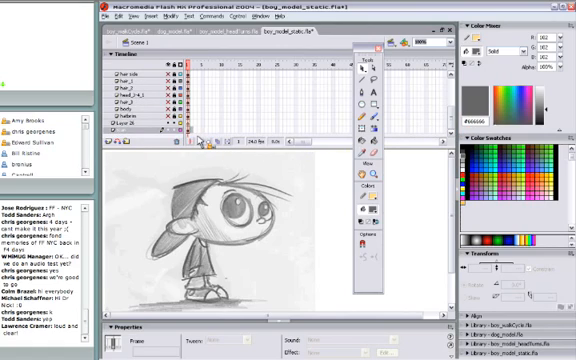
pyautogui.click(196, 133)
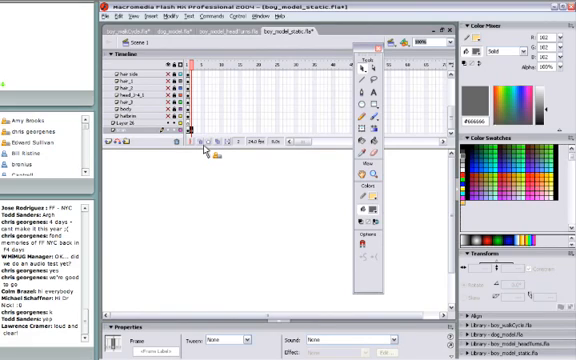
pyautogui.click(205, 145)
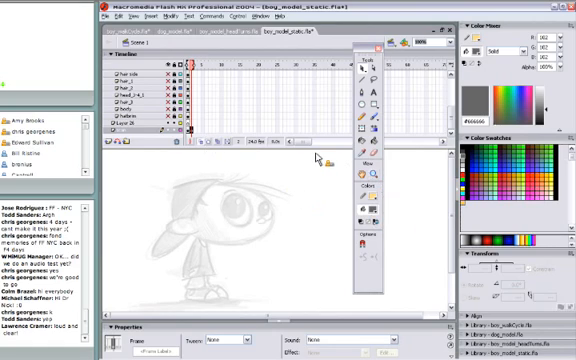
# Shrink the timeline and zoom in twice on the boy's face.
pyautogui.click(302, 104)
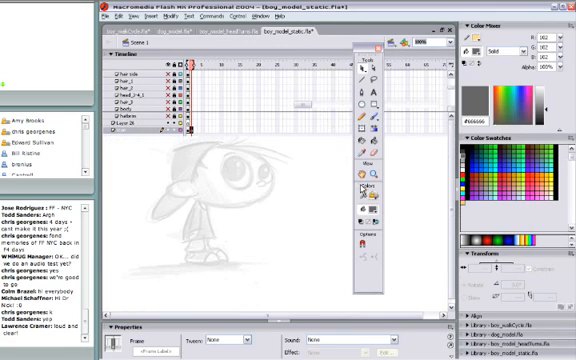
pyautogui.click(372, 196)
pyautogui.click(240, 185)
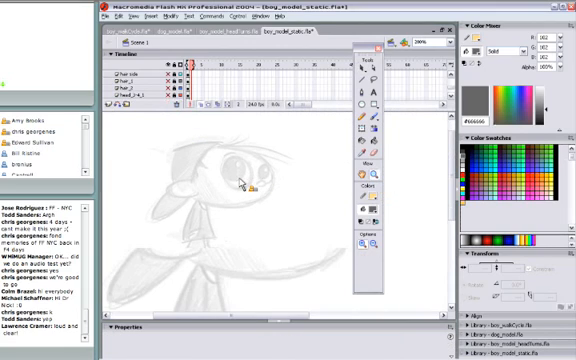
pyautogui.click(240, 185)
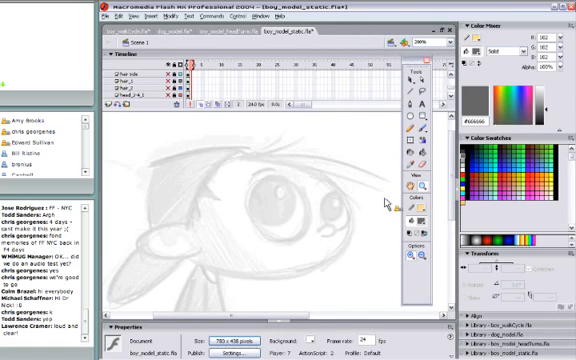
# Move the tools panel off the face, hide it, then bring it back via the Window menu.
pyautogui.moveTo(368, 47); pyautogui.dragTo(417, 60)
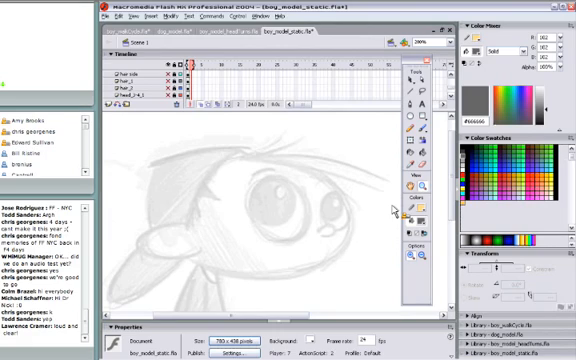
pyautogui.hotkey('ctrl', 'F2')
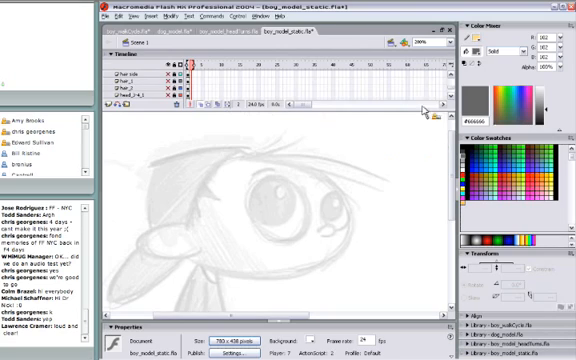
pyautogui.click(260, 16)
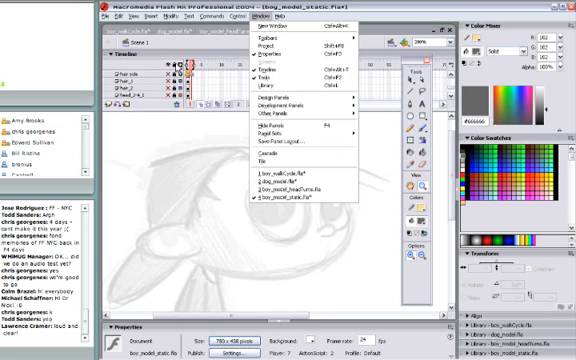
# Dismiss the panel list and paint a freehand brush stroke over the sketch.
pyautogui.click(300, 230)
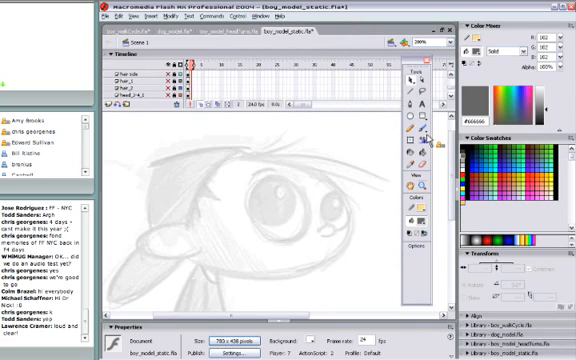
pyautogui.click(420, 105)
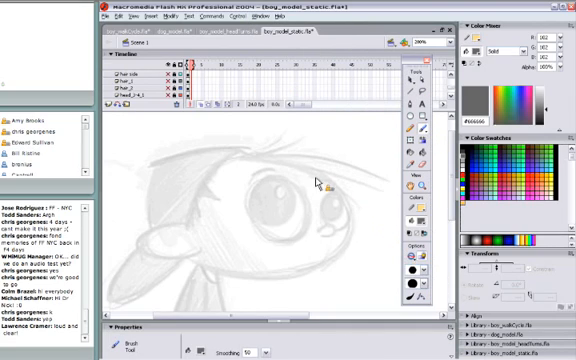
pyautogui.moveTo(302, 168); pyautogui.dragTo(348, 238)
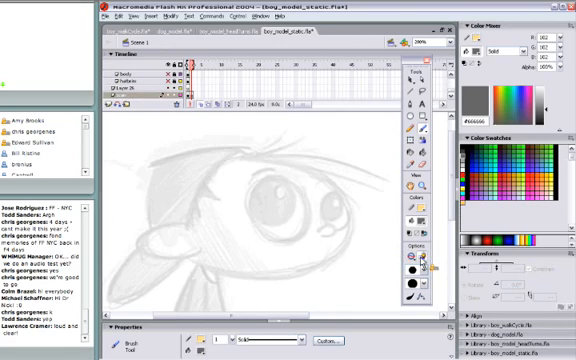
pyautogui.click(424, 114)
pyautogui.click(420, 232)
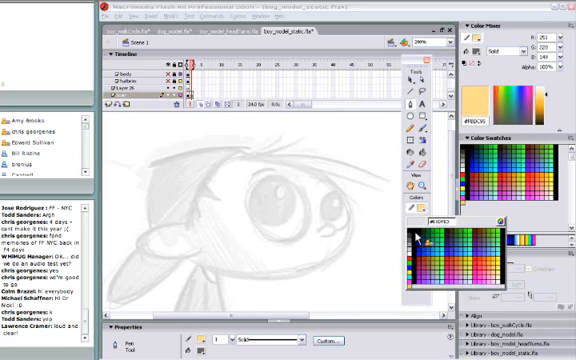
pyautogui.click(394, 230)
pyautogui.click(248, 160)
pyautogui.click(315, 170)
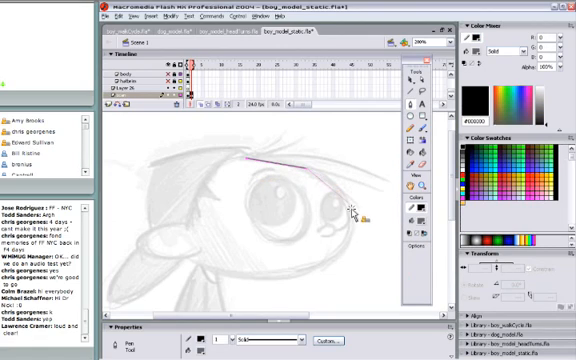
pyautogui.click(345, 205)
pyautogui.click(345, 255)
pyautogui.click(290, 270)
pyautogui.click(245, 275)
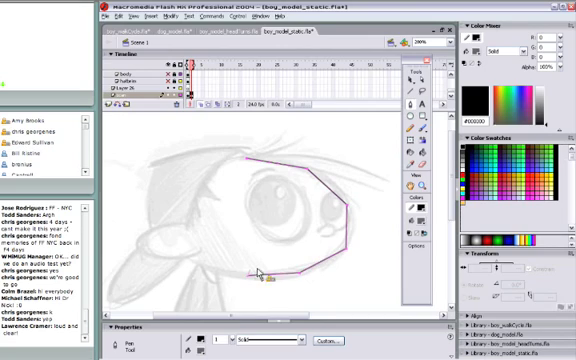
pyautogui.click(411, 87)
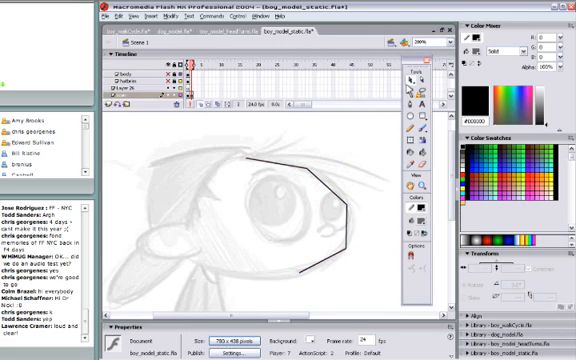
pyautogui.hotkey('ctrl', 'z')
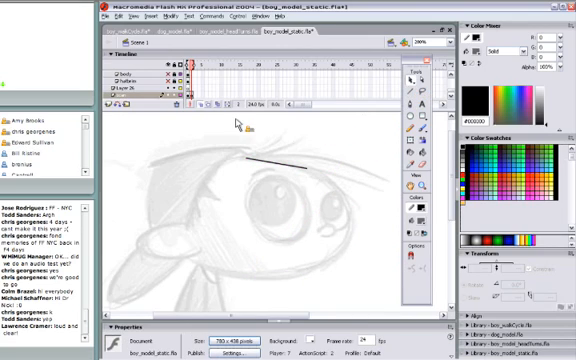
pyautogui.hotkey('ctrl', 'z')
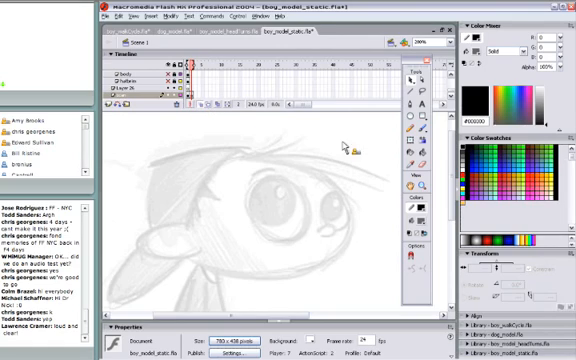
# Set ovals to draw with a black outline and no fill colour.
pyautogui.click(422, 124)
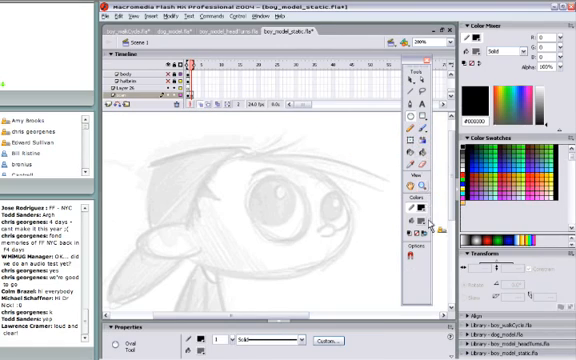
pyautogui.click(421, 222)
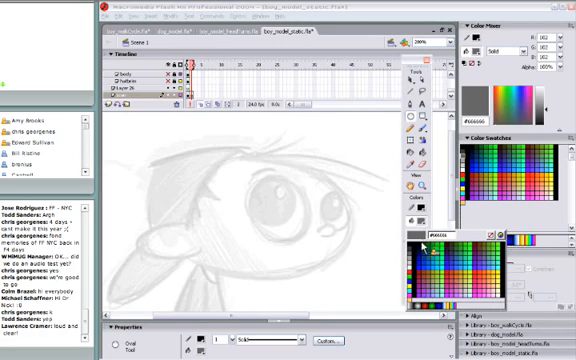
pyautogui.click(428, 240)
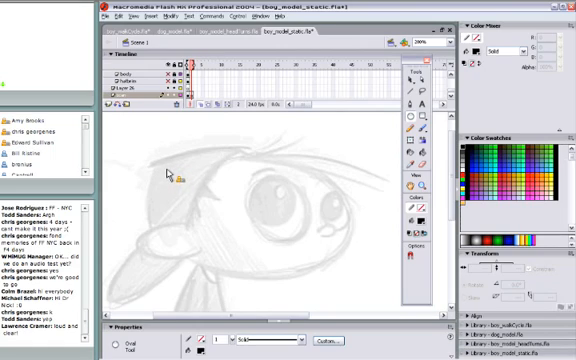
# Draw a large oval over the eyes, fill it solid black and drag its outline off to the stage bottom.
pyautogui.moveTo(165, 170); pyautogui.dragTo(360, 288)
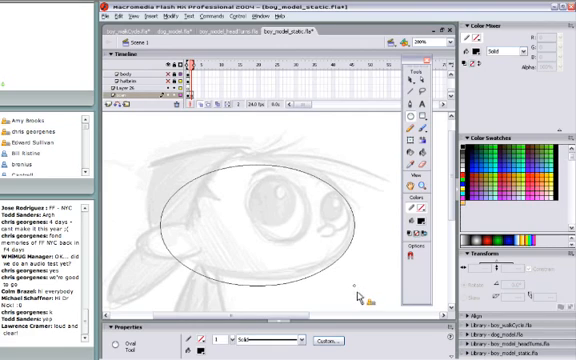
pyautogui.click(300, 268)
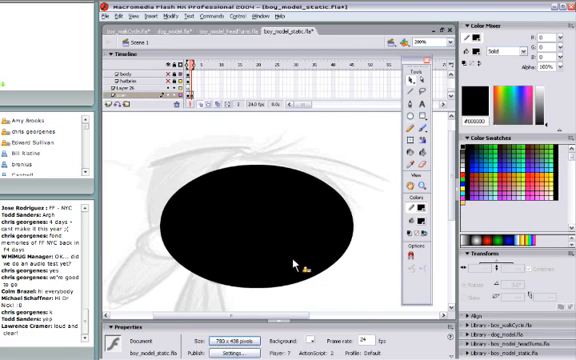
pyautogui.click(290, 262)
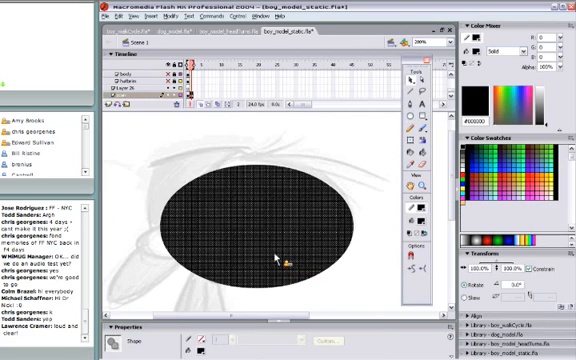
pyautogui.moveTo(251, 217); pyautogui.dragTo(333, 304)
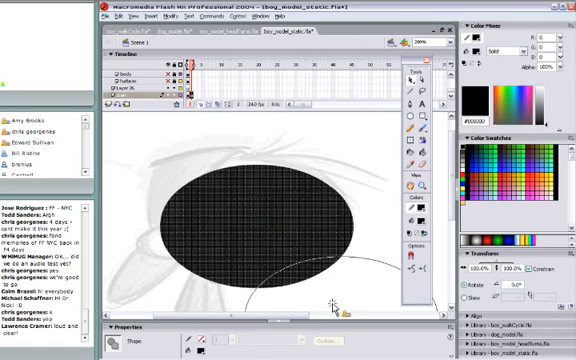
pyautogui.moveTo(333, 304)
pyautogui.mouseDown()
pyautogui.moveTo(345, 305)
pyautogui.moveTo(258, 205)
pyautogui.mouseUp()
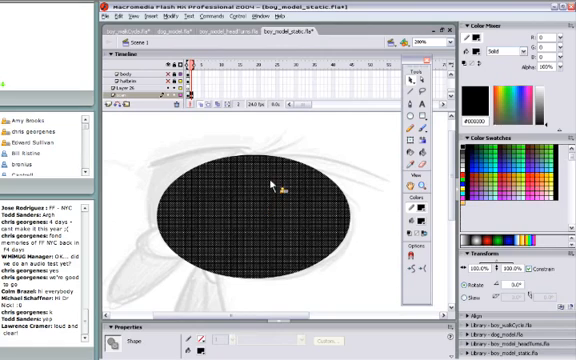
# Free-transform the black oval, tilting and skewing it slightly to fit the sketch.
pyautogui.press('q')
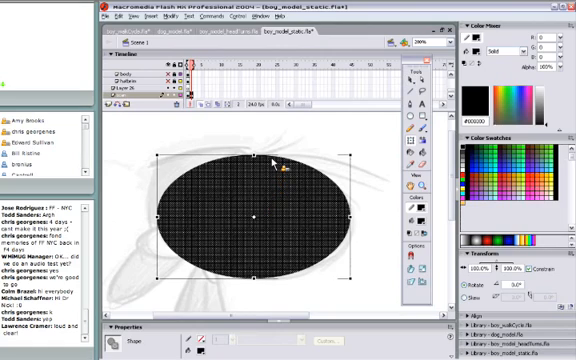
pyautogui.moveTo(280, 165); pyautogui.dragTo(290, 170)
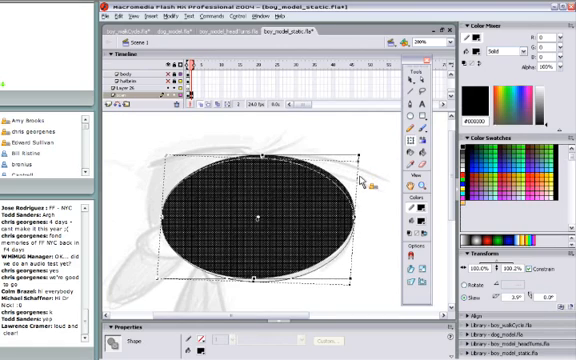
pyautogui.moveTo(363, 177); pyautogui.dragTo(360, 181)
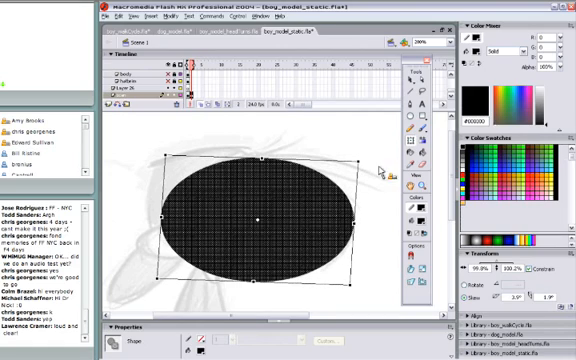
pyautogui.click(408, 95)
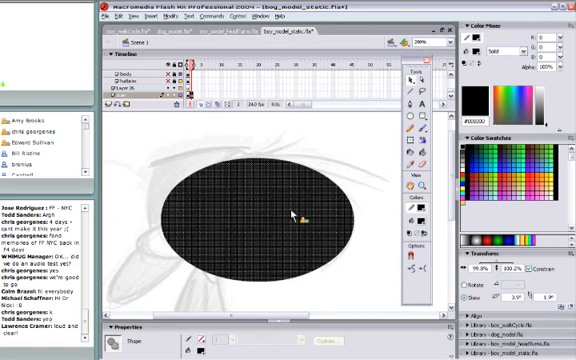
# Copy the black oval and paste the copy in place on top of it.
pyautogui.click(119, 16)
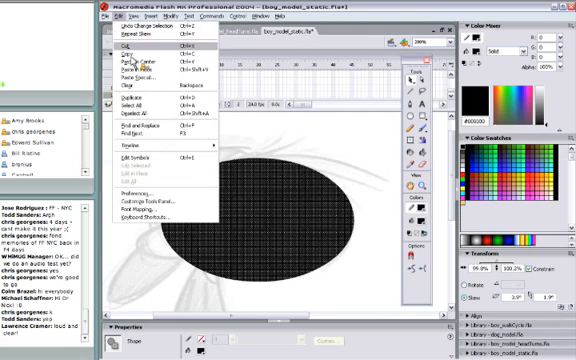
pyautogui.click(128, 60)
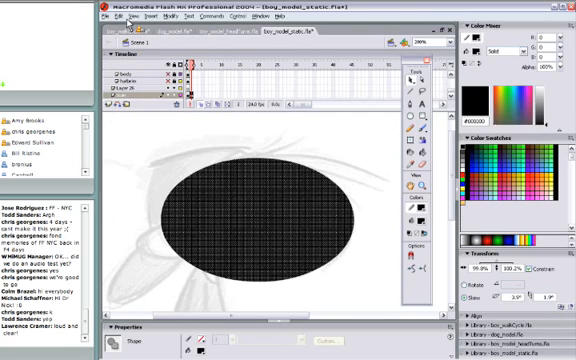
pyautogui.click(128, 17)
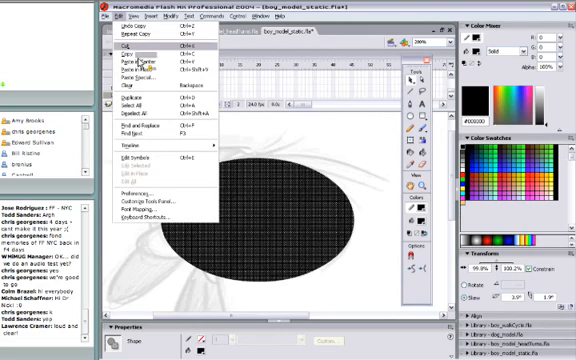
pyautogui.click(143, 70)
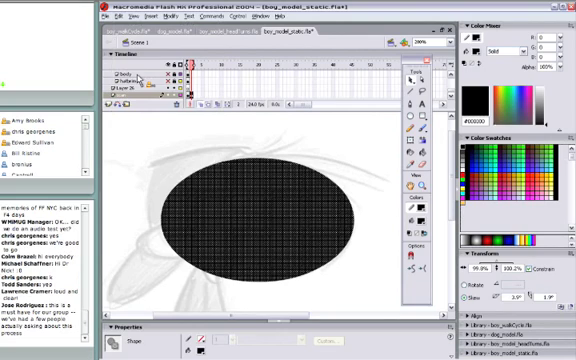
# Fill the pasted oval pale orange and begin free-transforming it.
pyautogui.click(421, 222)
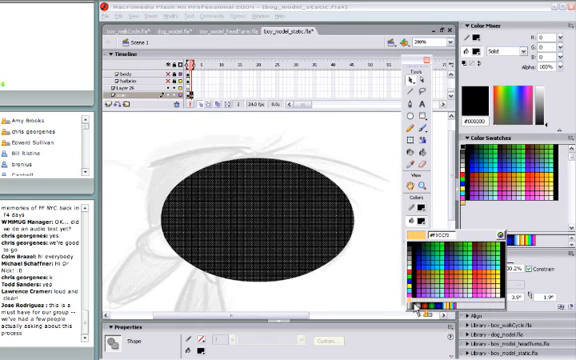
pyautogui.click(418, 310)
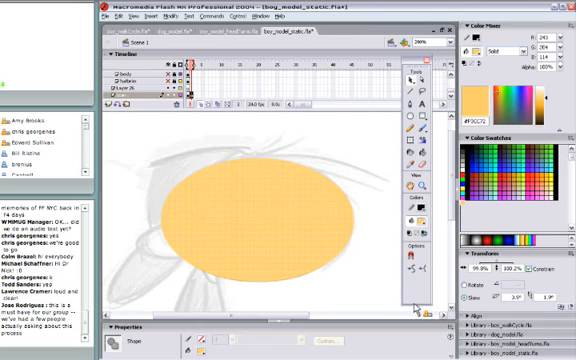
pyautogui.click(425, 152)
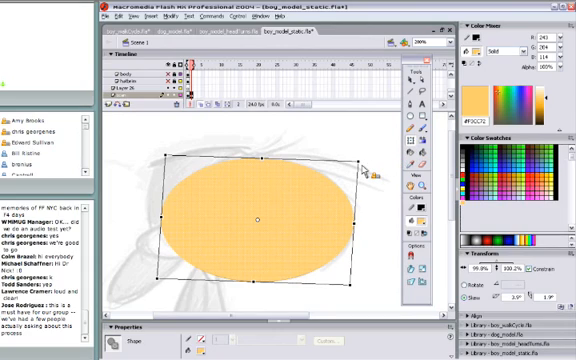
# Scale the orange oval down inside the black one for a thick rim, undo a test move, then deselect.
pyautogui.moveTo(363, 170); pyautogui.dragTo(352, 176)
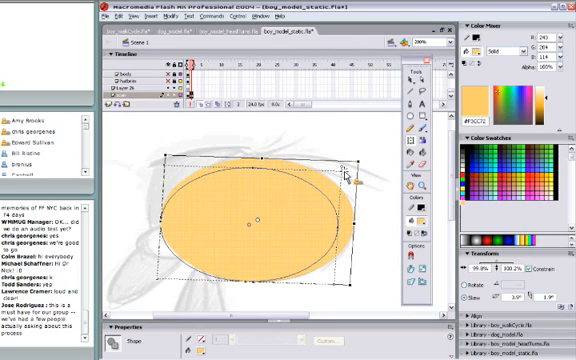
pyautogui.moveTo(352, 168)
pyautogui.mouseDown()
pyautogui.moveTo(340, 182)
pyautogui.moveTo(345, 192)
pyautogui.mouseUp()
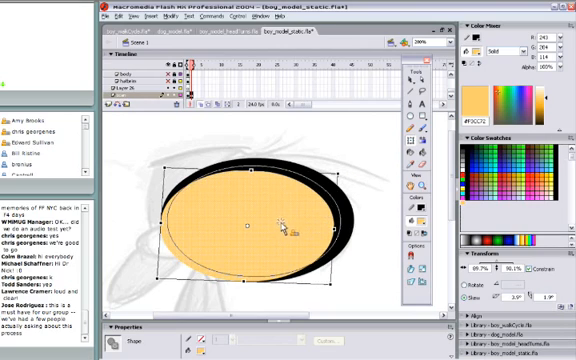
pyautogui.moveTo(300, 215); pyautogui.dragTo(374, 256)
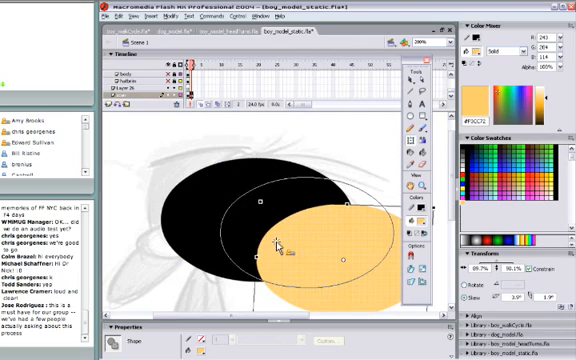
pyautogui.hotkey('ctrl', 'z')
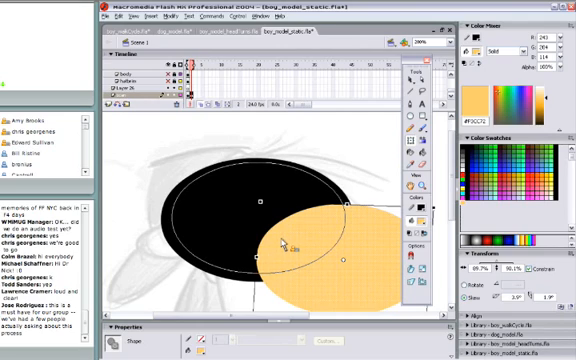
pyautogui.hotkey('ctrl', 'z')
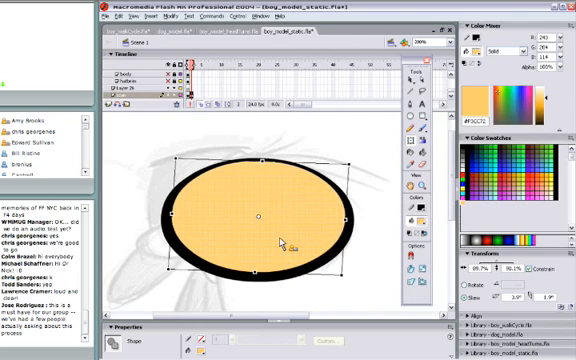
pyautogui.click(418, 88)
pyautogui.click(378, 140)
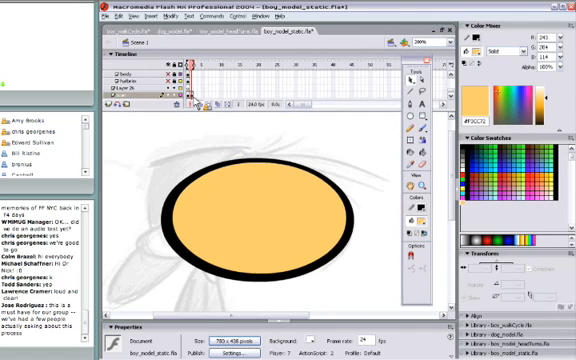
# Convert the selected head ovals into graphic symbol Symbol 2.
pyautogui.hotkey('ctrl', 'a')
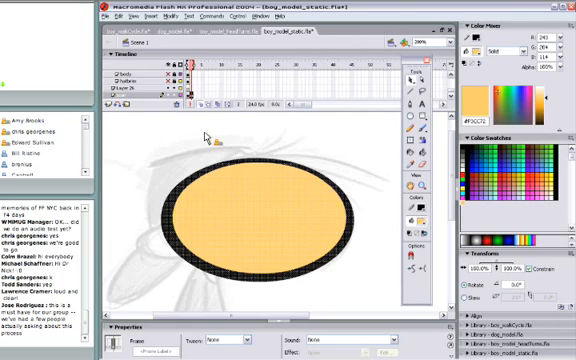
pyautogui.press('F8')
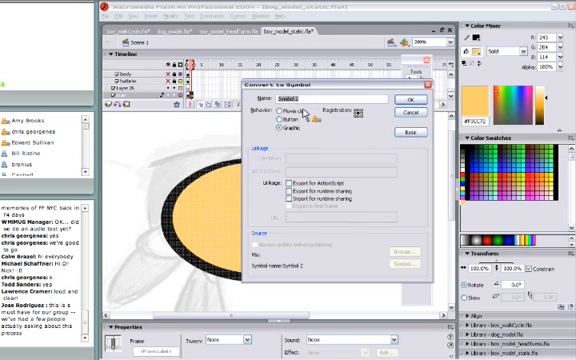
pyautogui.press('Return')
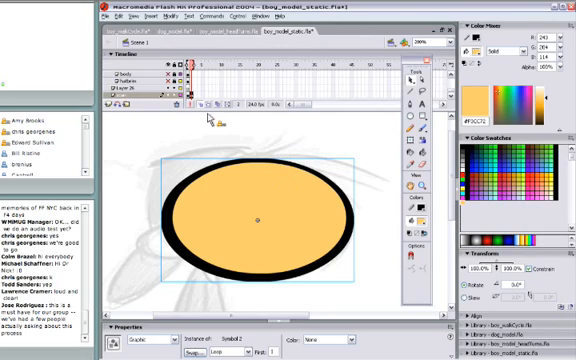
# Insert a new layer, then select the head layer and its oval on the stage.
pyautogui.click(176, 104)
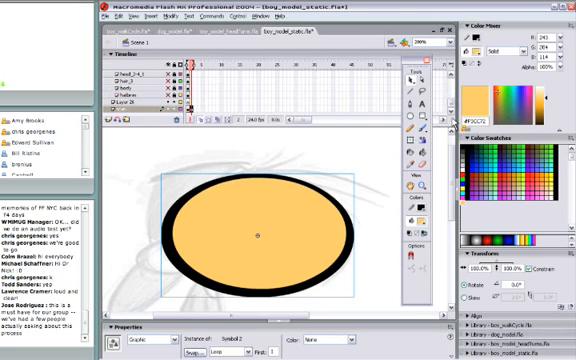
pyautogui.click(174, 132)
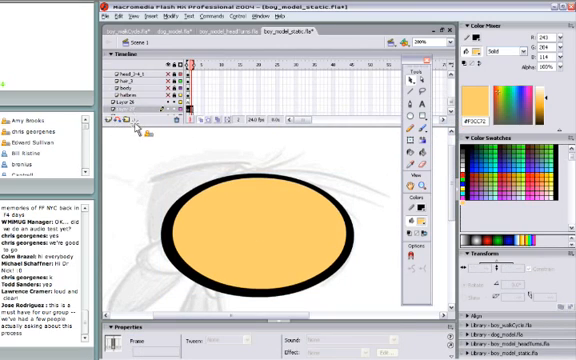
pyautogui.click(192, 104)
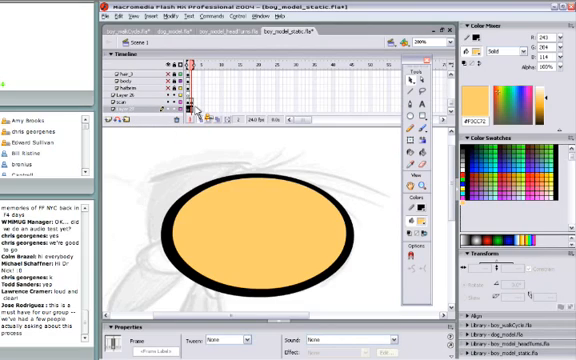
pyautogui.click(196, 110)
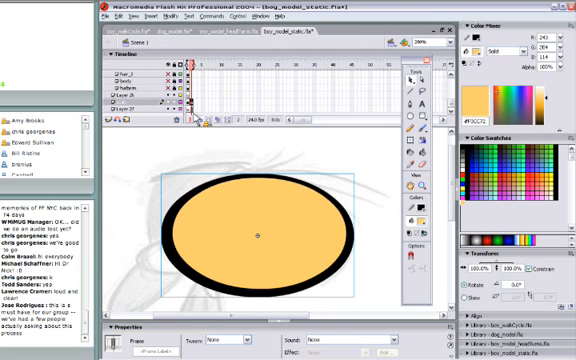
# Toggle the head layer's visibility repeatedly to compare the oval against the sketch.
pyautogui.click(203, 118)
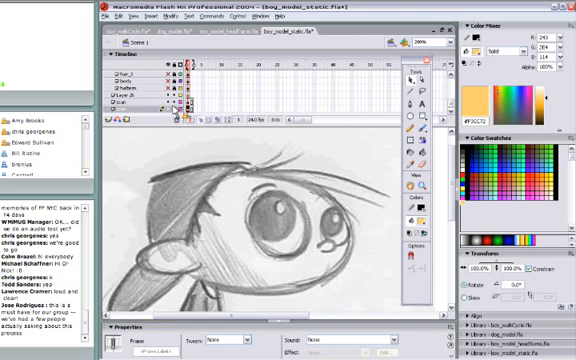
pyautogui.click(178, 116)
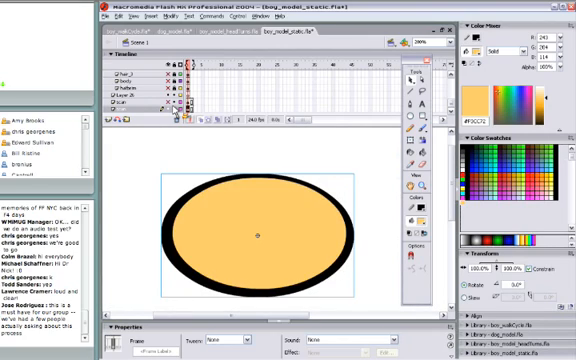
pyautogui.click(180, 116)
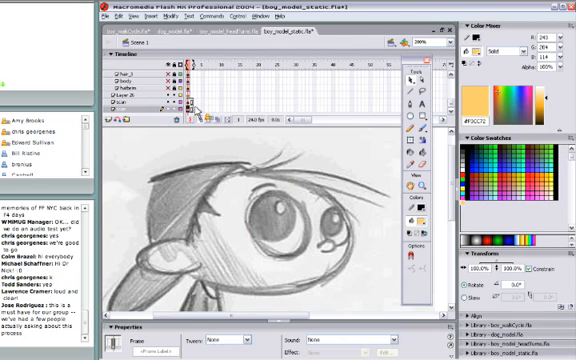
pyautogui.click(190, 110)
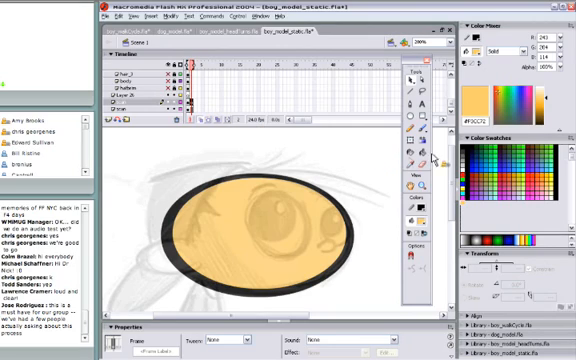
# Set the fill colour to black and magnify the head's lower-left edge.
pyautogui.click(205, 95)
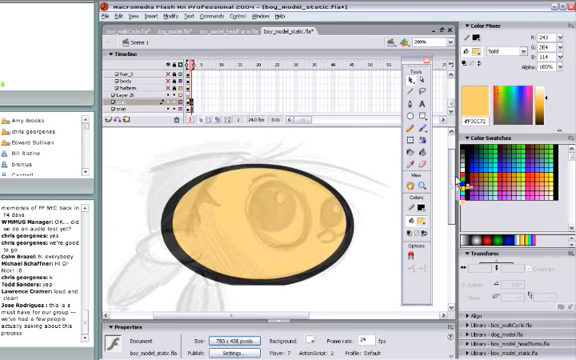
pyautogui.scroll(-1, 185, 245)
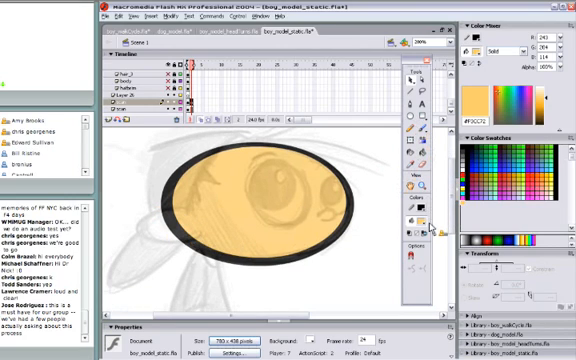
pyautogui.click(418, 236)
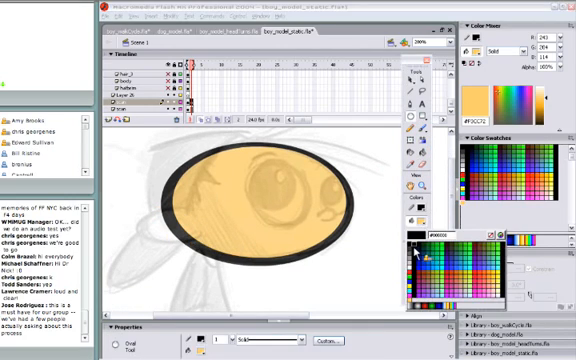
pyautogui.click(418, 252)
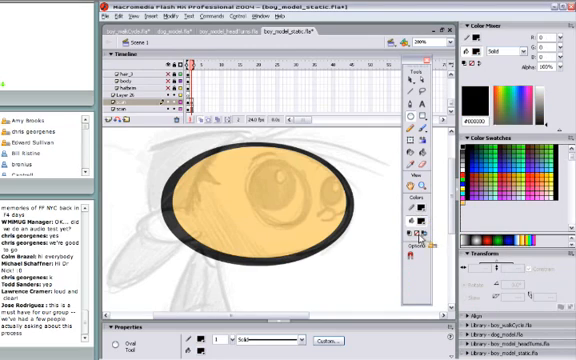
pyautogui.click(424, 190)
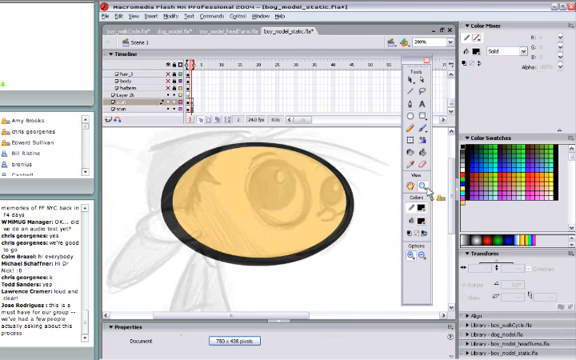
pyautogui.click(191, 233)
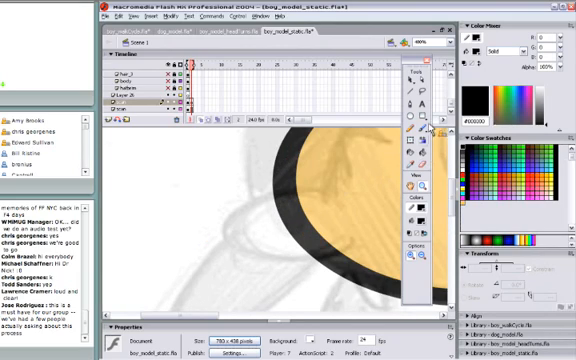
# Choose the Oval tool with the stroke set to No Color.
pyautogui.click(421, 213)
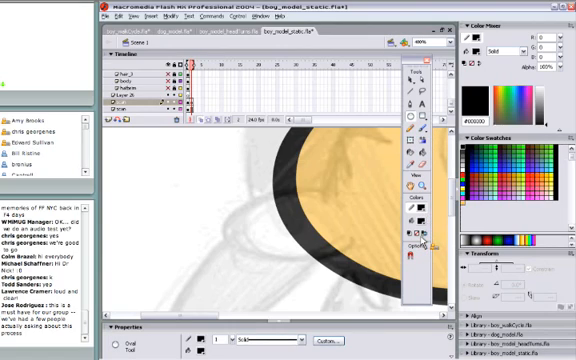
pyautogui.click(422, 243)
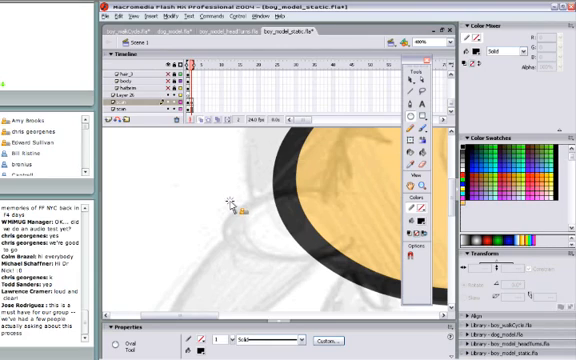
# Draw a black oval over the head's lower-left and select it.
pyautogui.moveTo(233, 207); pyautogui.dragTo(358, 278)
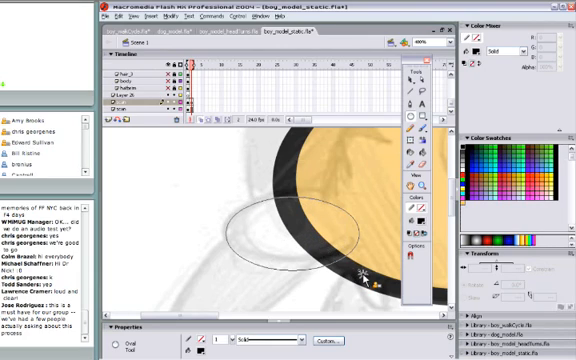
pyautogui.click(423, 93)
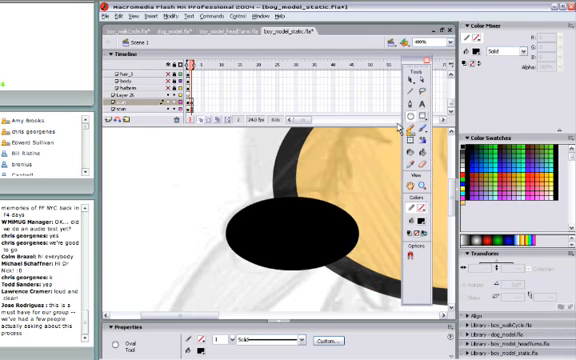
pyautogui.click(316, 240)
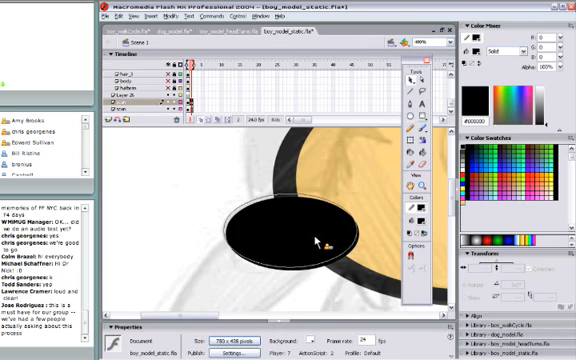
pyautogui.click(229, 242)
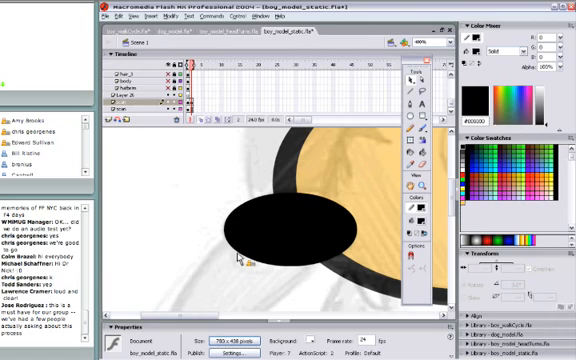
pyautogui.click(236, 260)
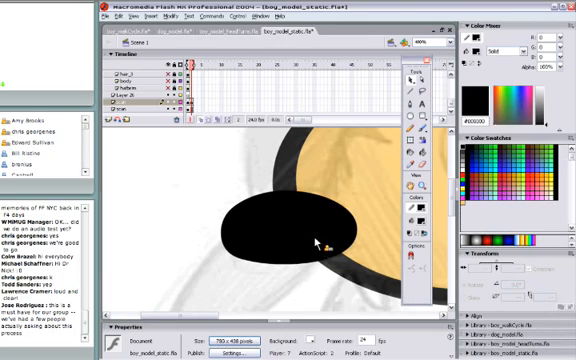
pyautogui.click(317, 244)
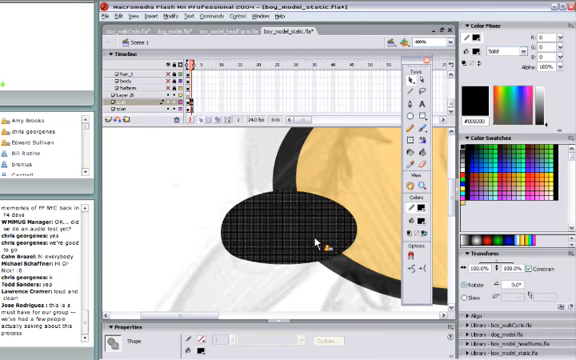
# Browse the Edit menu without choosing, then fill the oval with skin colour #F9CC72.
pyautogui.click(118, 16)
pyautogui.click(133, 62)
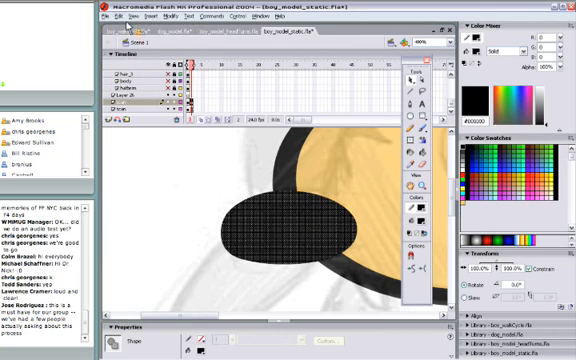
pyautogui.click(118, 16)
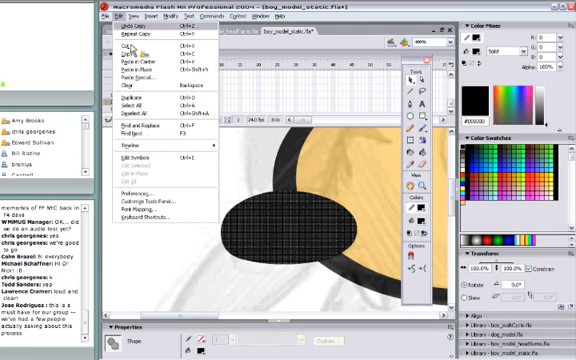
pyautogui.click(186, 145)
pyautogui.click(418, 222)
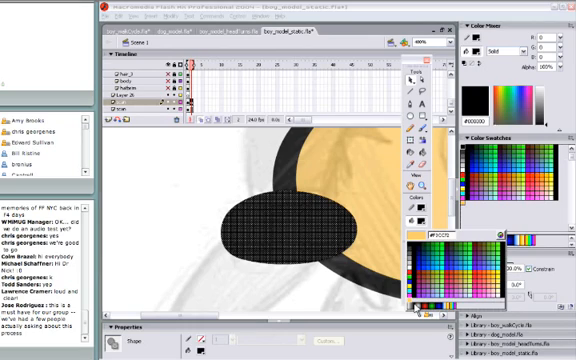
pyautogui.click(418, 308)
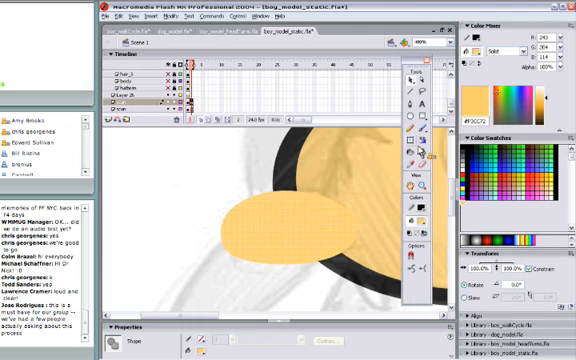
# Free-transform the skin-coloured fill and shift it right off the black oval.
pyautogui.click(424, 152)
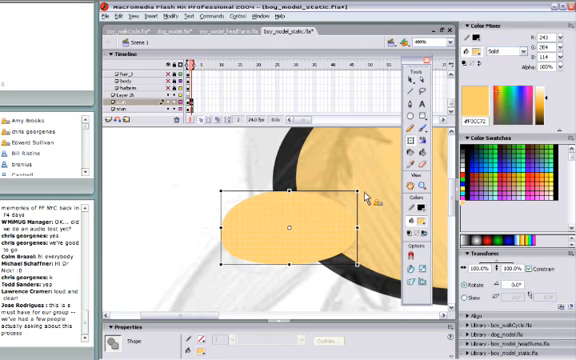
pyautogui.moveTo(360, 193); pyautogui.dragTo(340, 206)
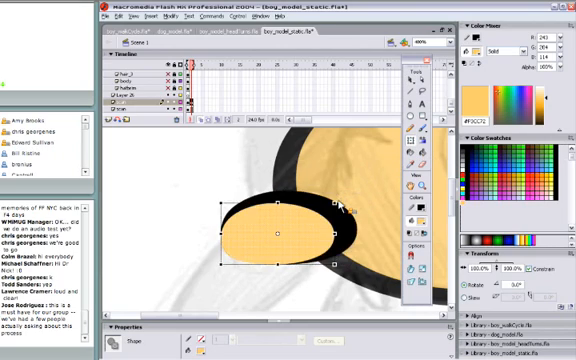
pyautogui.press('Escape')
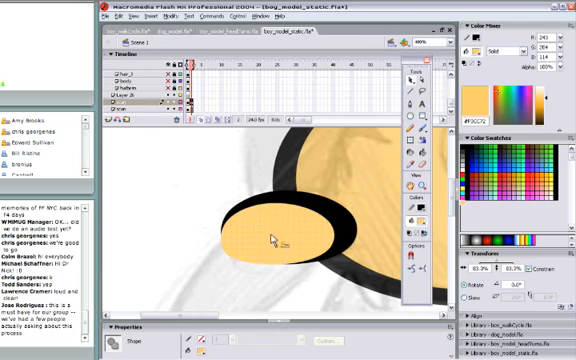
pyautogui.click(263, 243)
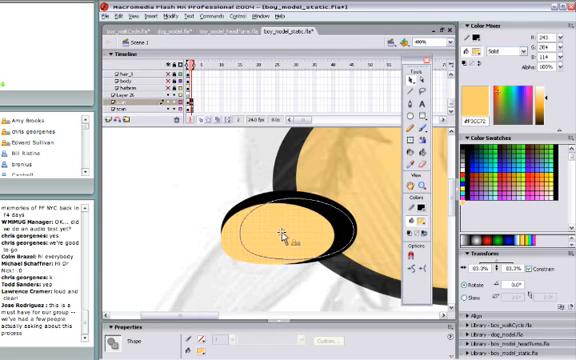
pyautogui.moveTo(282, 234); pyautogui.dragTo(291, 236)
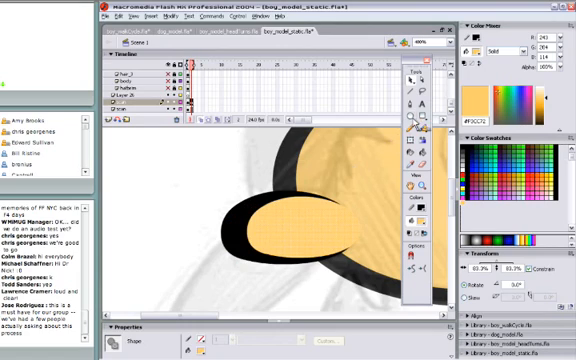
# Stretch and fine-tune the fill so a black crescent outline remains on the left.
pyautogui.click(417, 145)
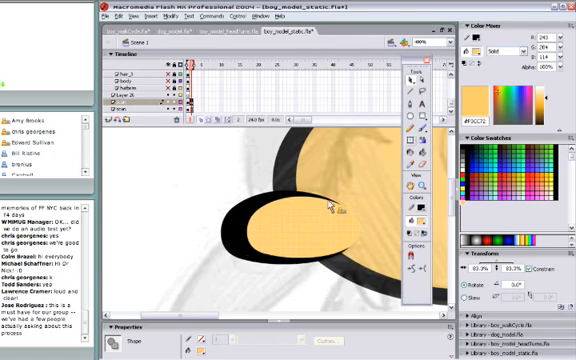
pyautogui.click(320, 215)
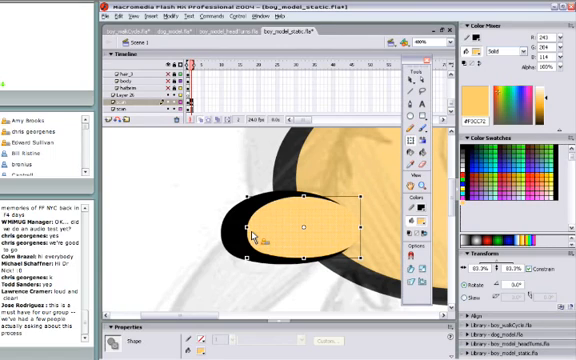
pyautogui.moveTo(249, 229); pyautogui.dragTo(244, 231)
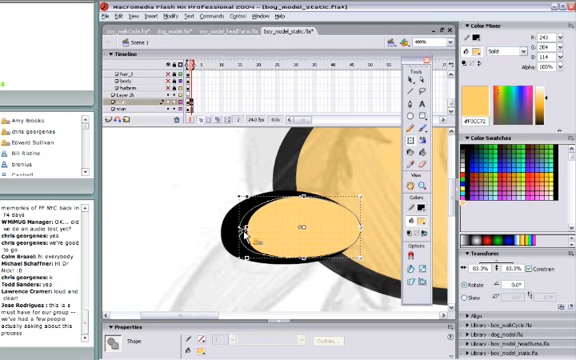
pyautogui.moveTo(246, 230); pyautogui.dragTo(246, 232)
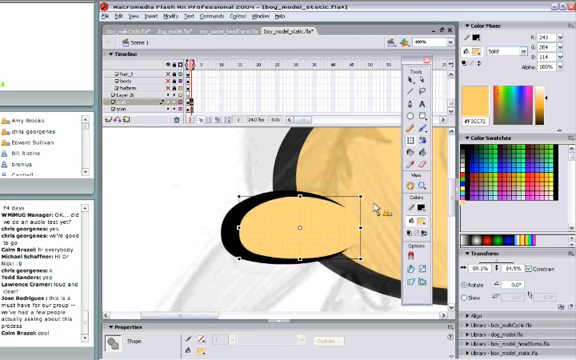
# Convert the ear shape on the keyframe into a Graphic symbol with F8.
pyautogui.click(238, 177)
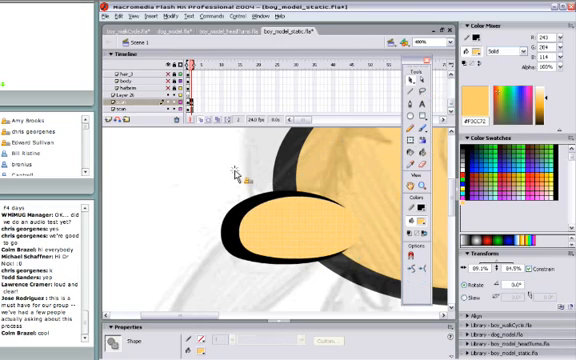
pyautogui.click(237, 177)
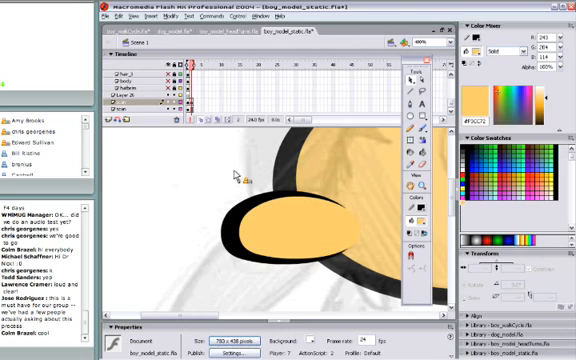
pyautogui.click(192, 108)
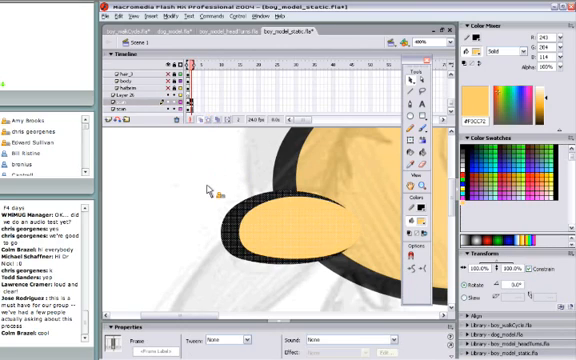
pyautogui.press('F8')
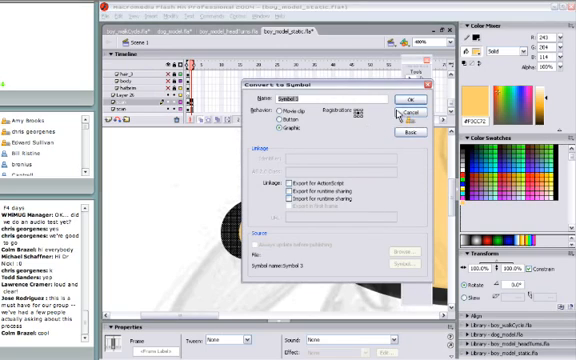
pyautogui.click(409, 100)
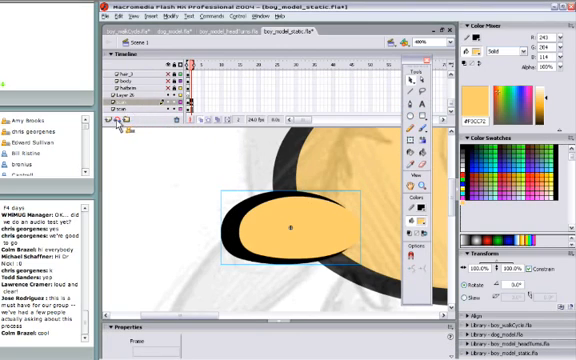
# Insert a new layer and hide the coloured artwork so only the sketch shows.
pyautogui.click(112, 120)
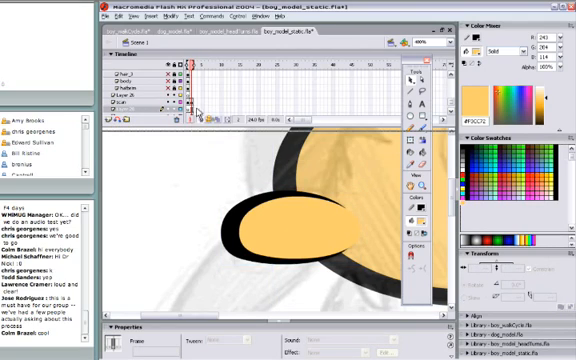
pyautogui.moveTo(201, 120); pyautogui.dragTo(207, 126)
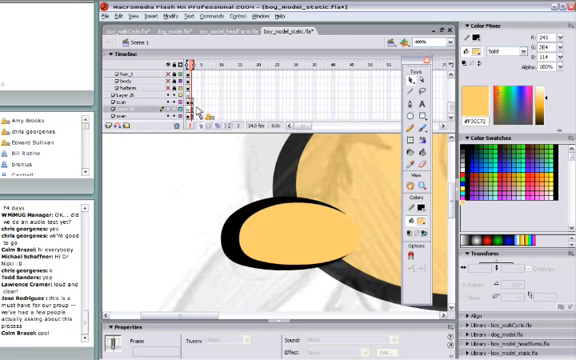
pyautogui.click(196, 110)
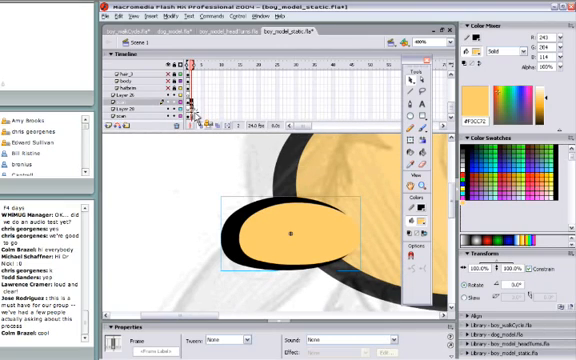
pyautogui.click(196, 117)
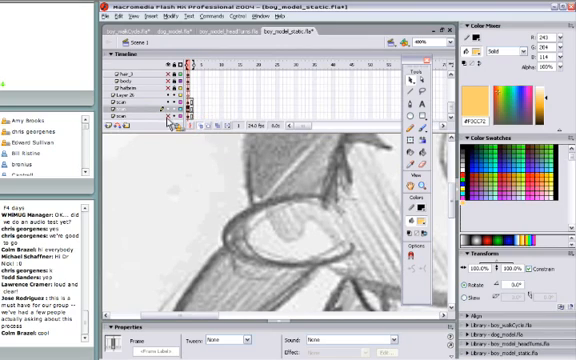
# Show the coloured artwork again and zoom out to centre the whole head.
pyautogui.click(186, 117)
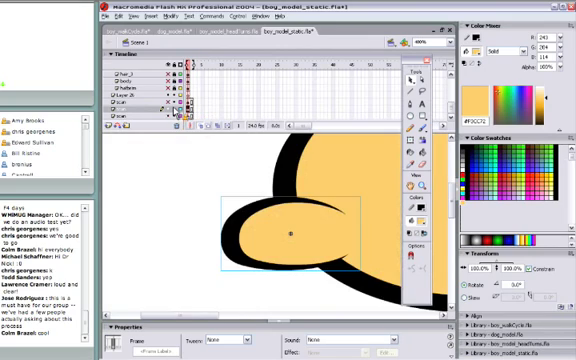
pyautogui.click(186, 162)
pyautogui.click(185, 161)
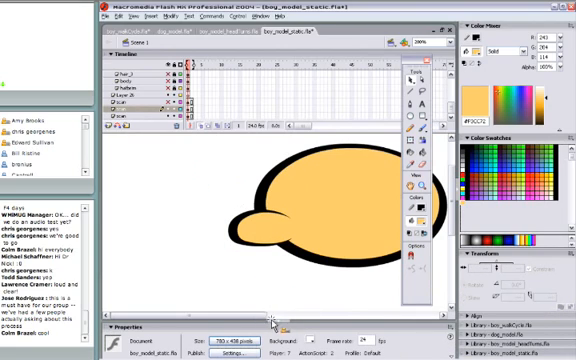
pyautogui.moveTo(281, 317); pyautogui.dragTo(271, 317)
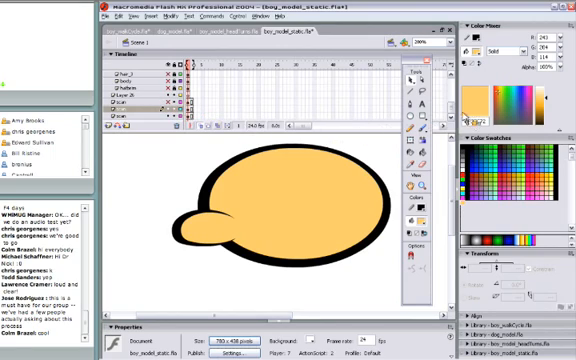
# Reveal the olive nose shape, hide the head, and show the boy's body artwork.
pyautogui.click(178, 113)
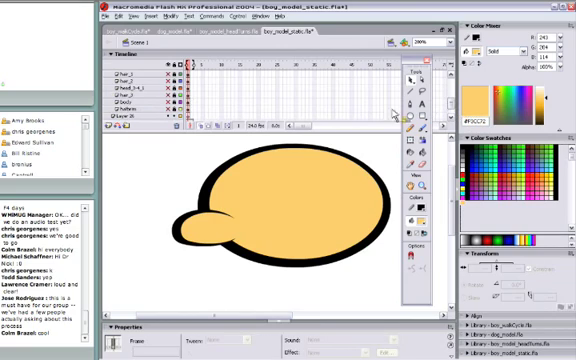
pyautogui.click(178, 118)
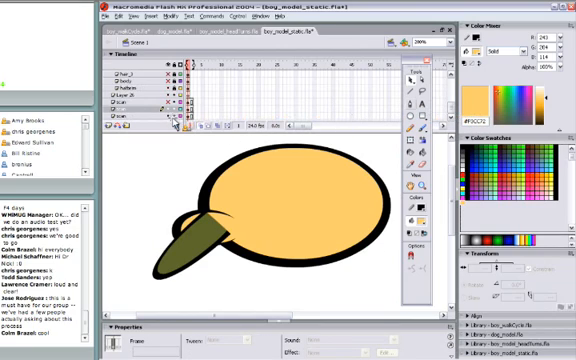
pyautogui.click(175, 118)
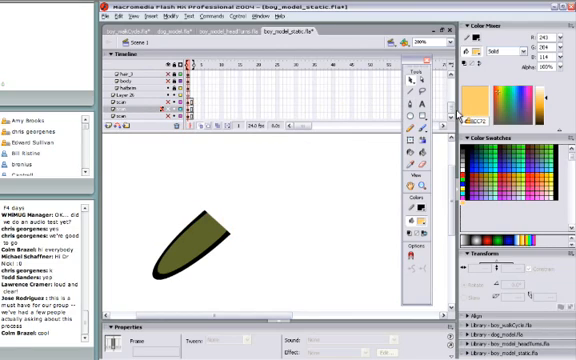
pyautogui.click(175, 88)
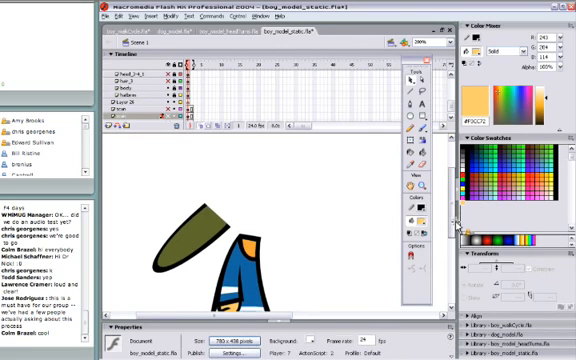
pyautogui.moveTo(455, 205); pyautogui.dragTo(455, 228)
pyautogui.scroll(-2, 205, 160)
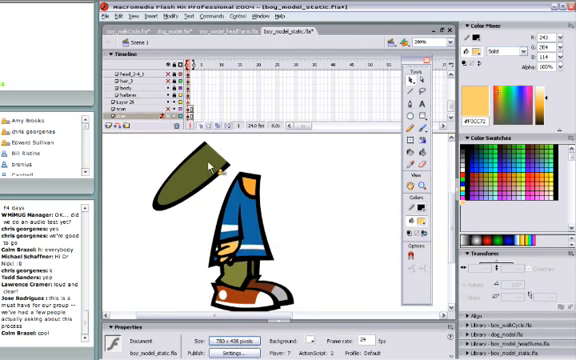
# Select the blue jacket body, skew it left and undo the skew.
pyautogui.click(190, 75)
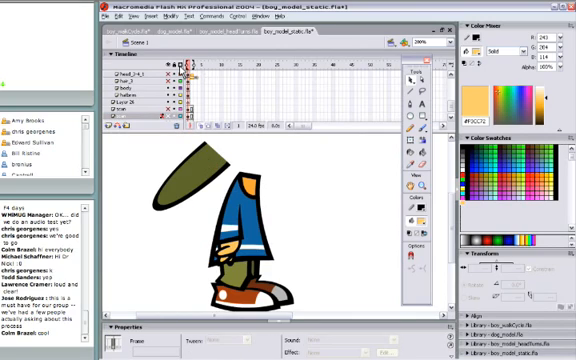
pyautogui.click(238, 240)
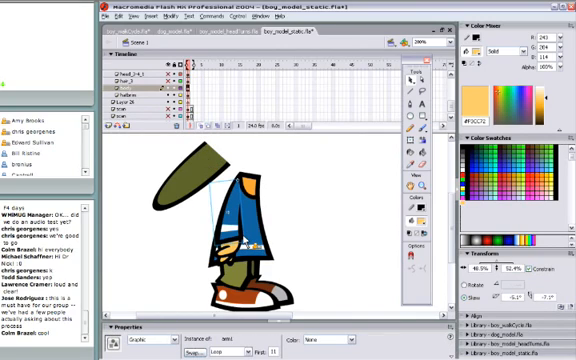
pyautogui.moveTo(240, 242); pyautogui.dragTo(232, 243)
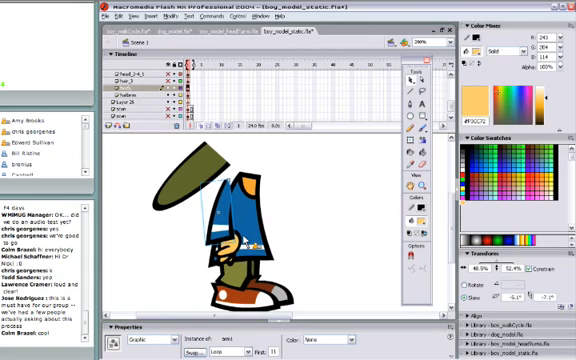
pyautogui.hotkey('ctrl', 'z')
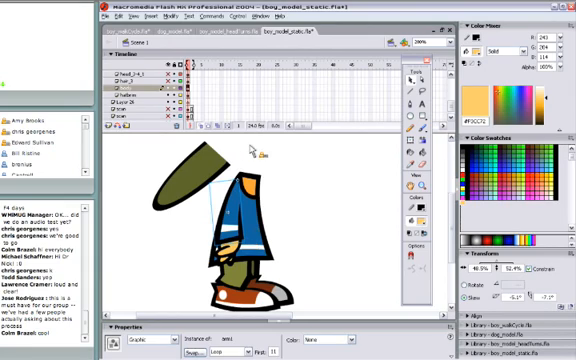
# Skew the body to the right, undo it back to upright, and select the body frame.
pyautogui.moveTo(457, 222); pyautogui.dragTo(457, 214)
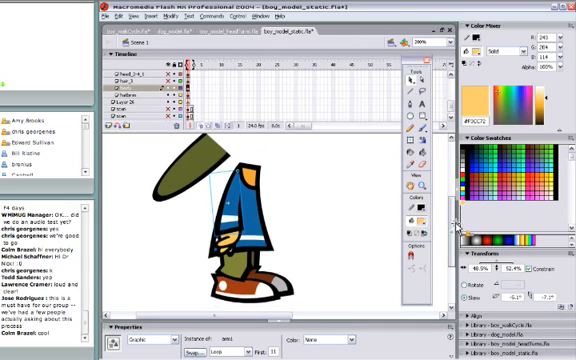
pyautogui.click(255, 258)
pyautogui.moveTo(272, 258); pyautogui.dragTo(313, 256)
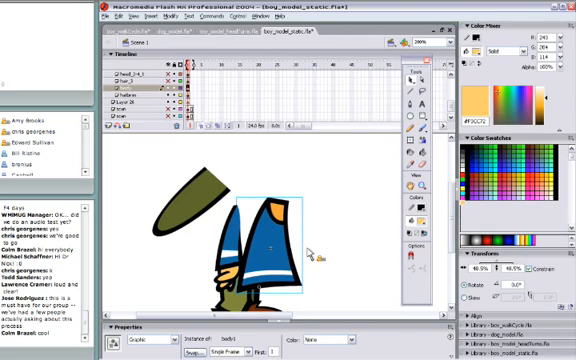
pyautogui.hotkey('ctrl', 'z')
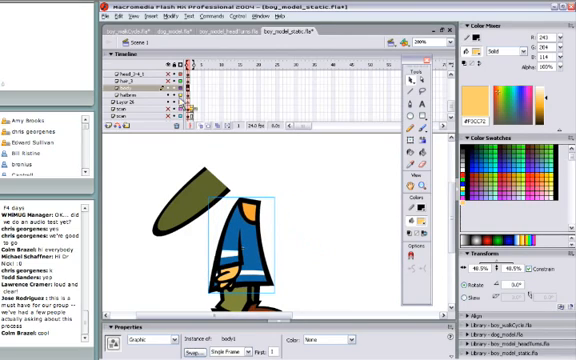
pyautogui.click(172, 88)
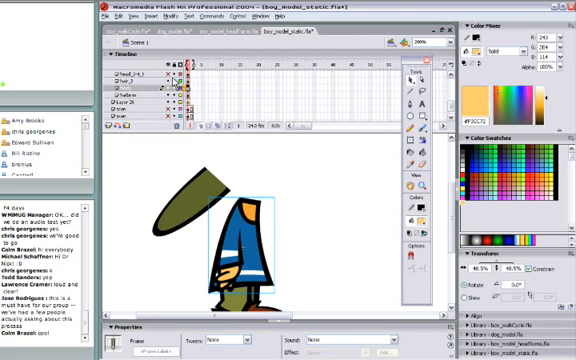
# Show the head layer, edit the head symbol and pick a darker orange fill.
pyautogui.click(163, 74)
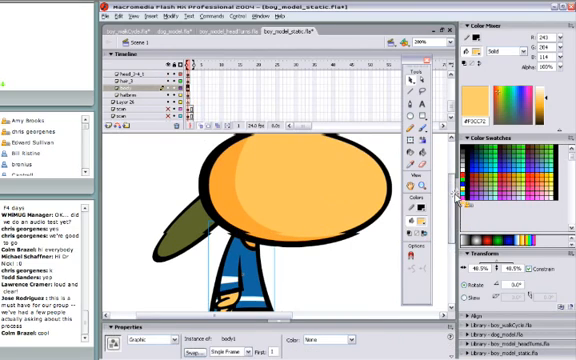
pyautogui.click(283, 225)
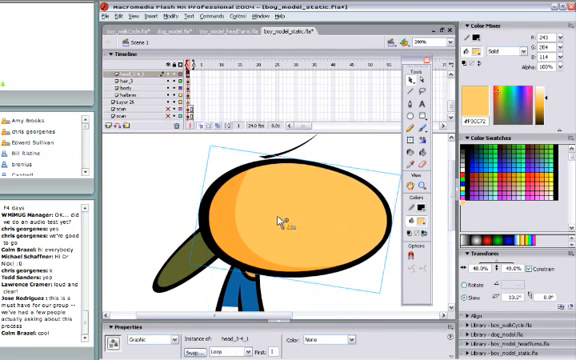
pyautogui.doubleClick(283, 225)
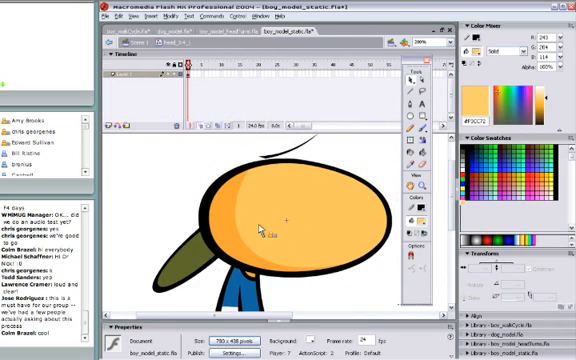
pyautogui.click(240, 226)
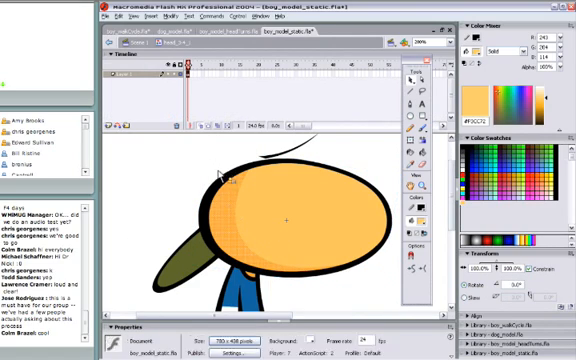
pyautogui.click(421, 188)
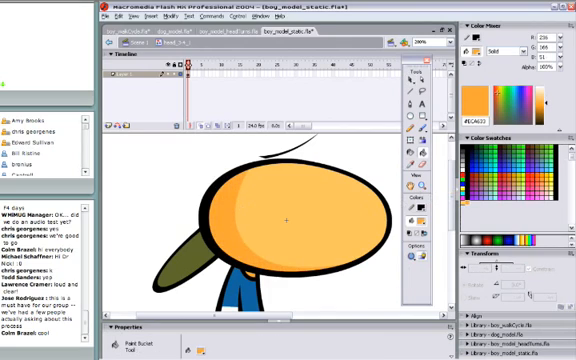
pyautogui.click(312, 213)
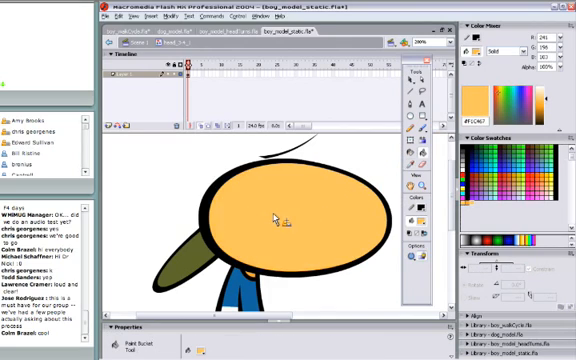
# Draw an outline-free shading rectangle on the left of the head.
pyautogui.click(424, 128)
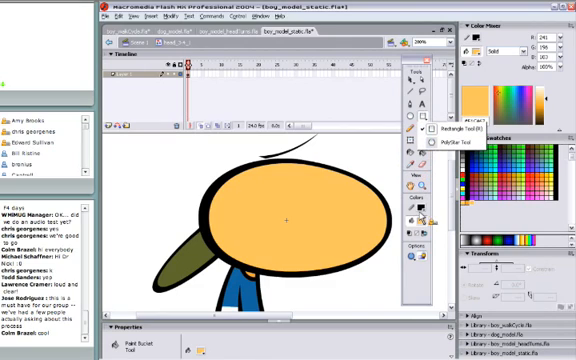
pyautogui.click(452, 128)
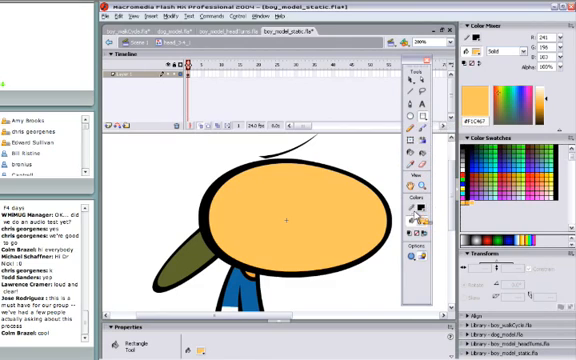
pyautogui.click(424, 232)
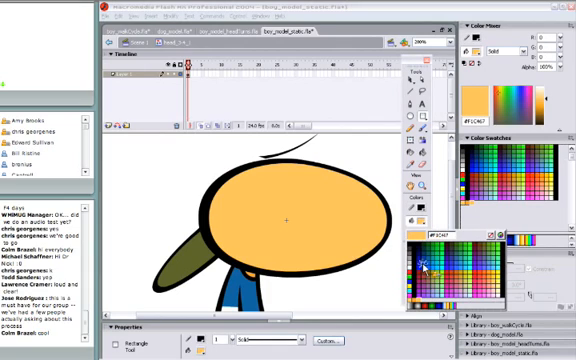
pyautogui.click(422, 310)
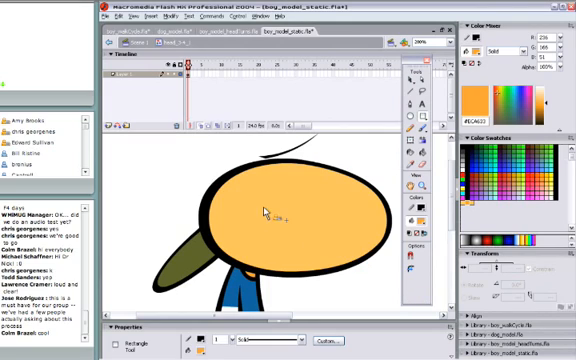
pyautogui.click(418, 218)
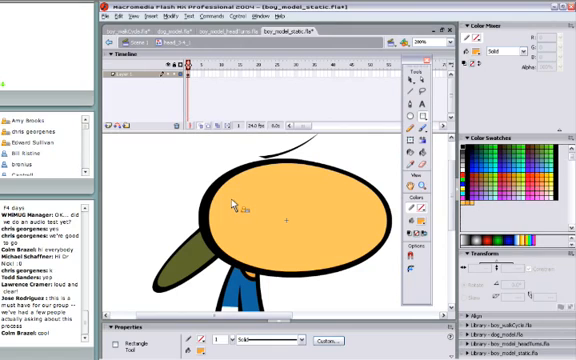
pyautogui.moveTo(230, 196); pyautogui.dragTo(266, 252)
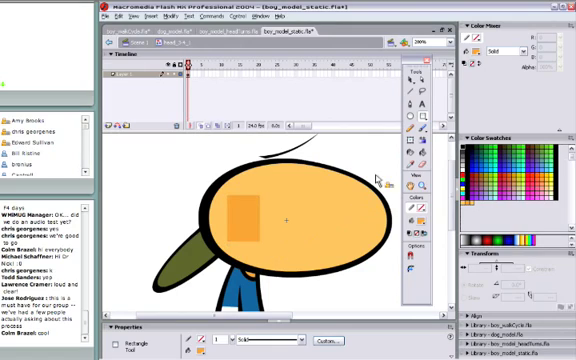
# Reshape the rectangle's corners so its edge follows the head's curve.
pyautogui.click(413, 82)
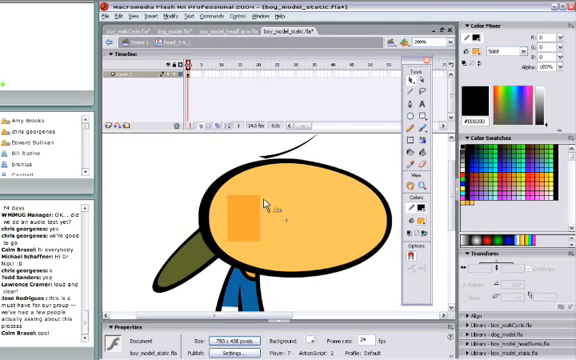
pyautogui.moveTo(264, 204); pyautogui.dragTo(258, 176)
pyautogui.moveTo(263, 247); pyautogui.dragTo(284, 279)
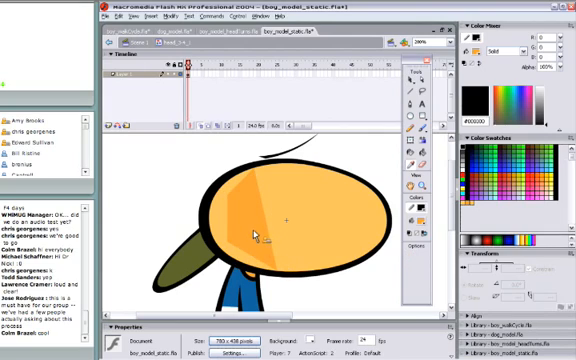
# With Paint Bucket set to Close Medium Gaps, fill the shading stripe with head colour.
pyautogui.press('k')
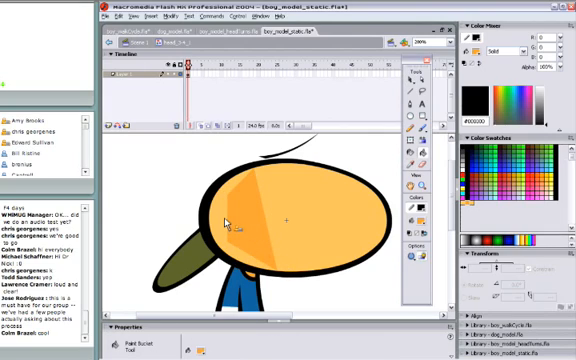
pyautogui.click(228, 225)
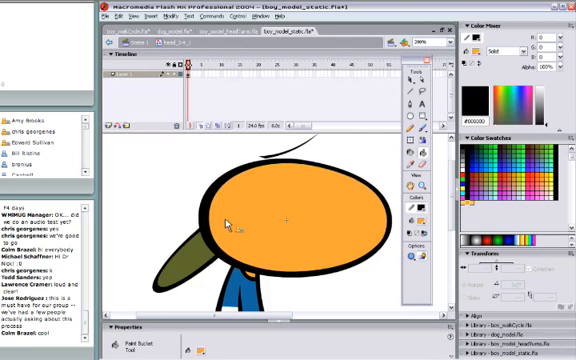
pyautogui.hotkey('ctrl', 'z')
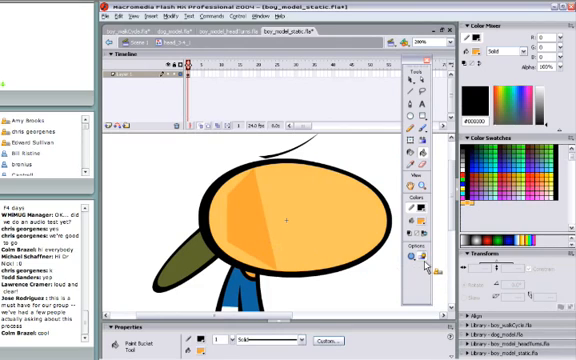
pyautogui.click(421, 259)
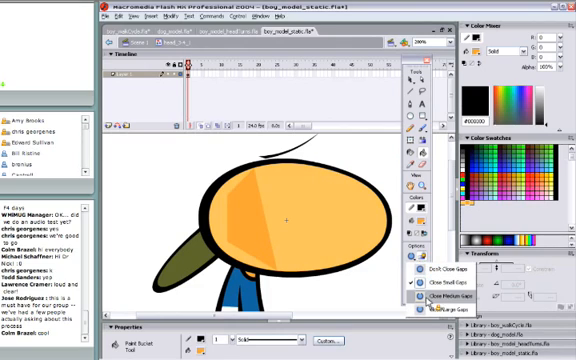
pyautogui.click(445, 280)
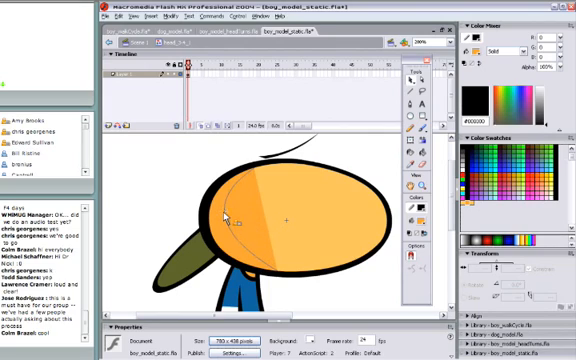
pyautogui.click(238, 218)
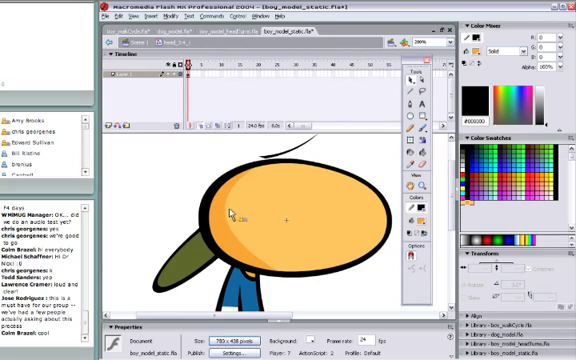
# Return to Scene 1 and toggle the green shape's layer off and on.
pyautogui.click(205, 124)
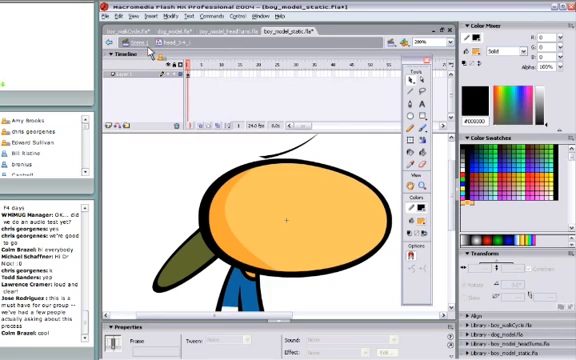
pyautogui.click(138, 53)
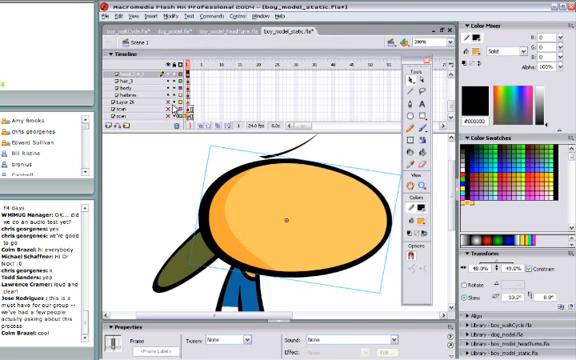
pyautogui.click(176, 107)
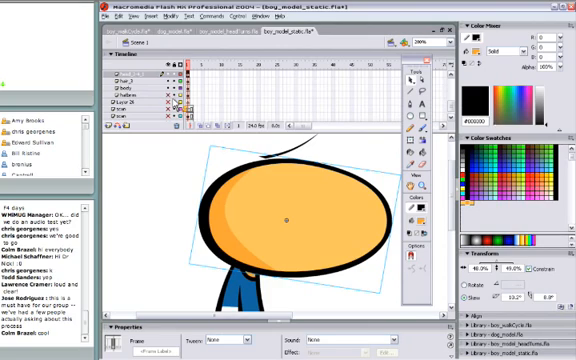
pyautogui.click(176, 107)
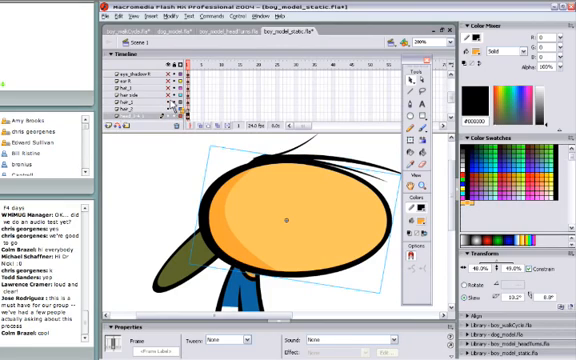
# Reveal the hair curl, green cap, ear/cheek shading and white eye layers.
pyautogui.click(176, 103)
pyautogui.click(176, 89)
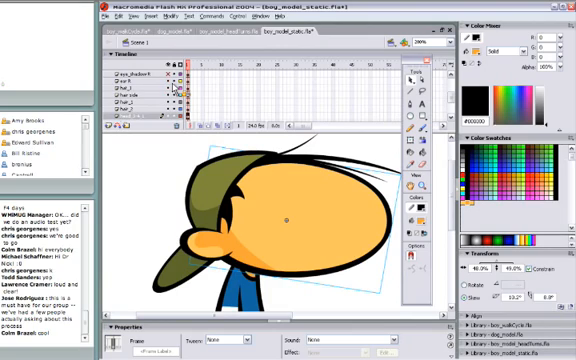
pyautogui.click(176, 82)
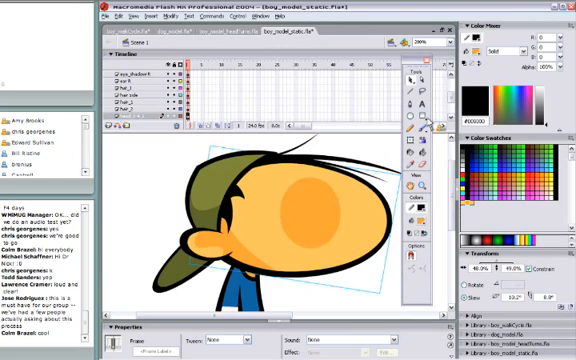
pyautogui.scroll(2, 205, 48)
pyautogui.scroll(1, 150, 52)
pyautogui.click(169, 88)
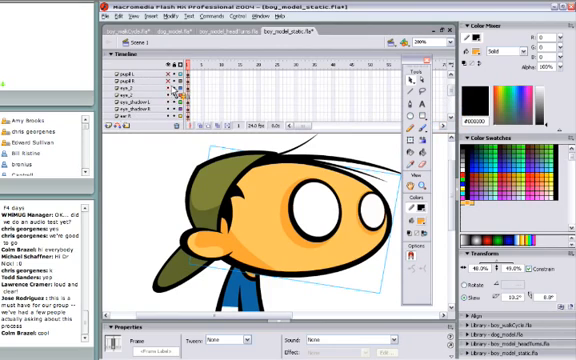
# Reveal both blue pupil layers and open the pupil symbol for editing.
pyautogui.click(177, 87)
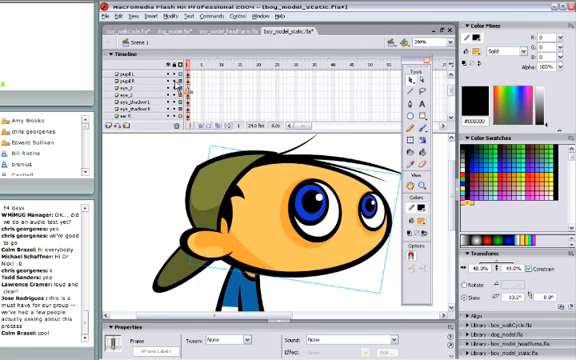
pyautogui.click(177, 95)
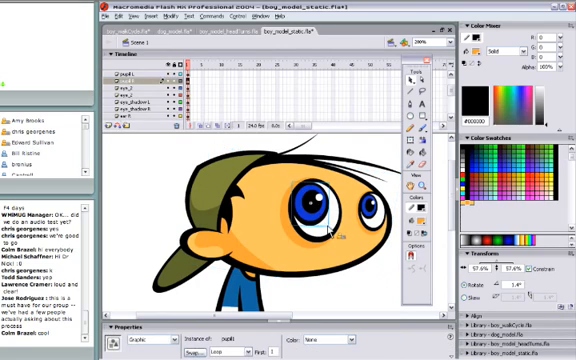
pyautogui.doubleClick(333, 232)
# Check a pupil layer's visibility inside the symbol and return to Scene 1.
pyautogui.click(193, 87)
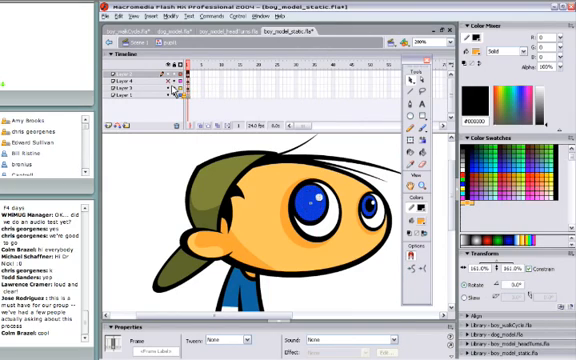
pyautogui.click(175, 90)
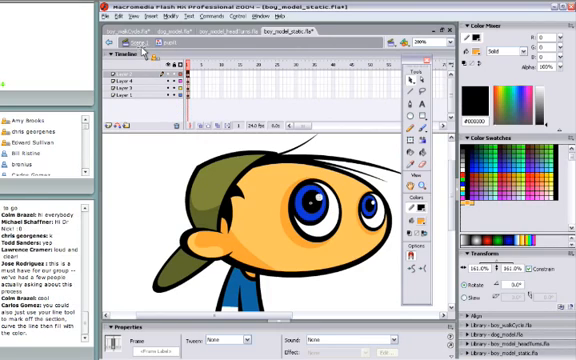
pyautogui.click(138, 42)
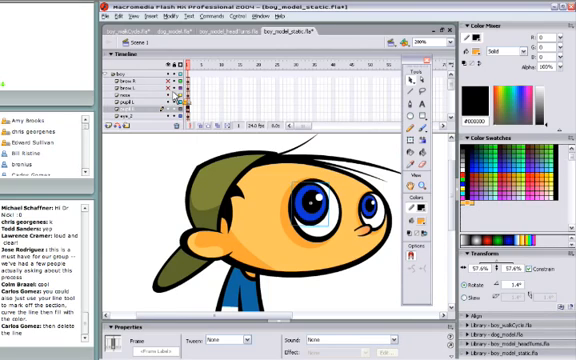
# Open the nose symbol for editing and zoom in close on the nose.
pyautogui.click(375, 240)
pyautogui.doubleClick(383, 243)
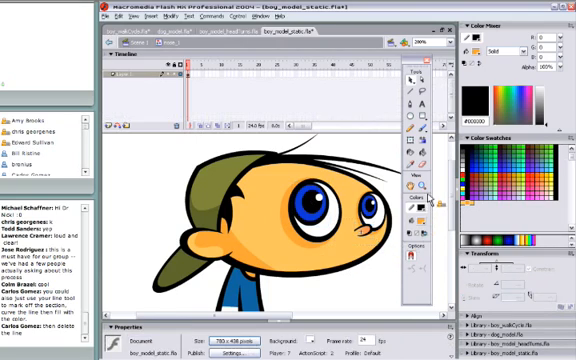
pyautogui.click(385, 246)
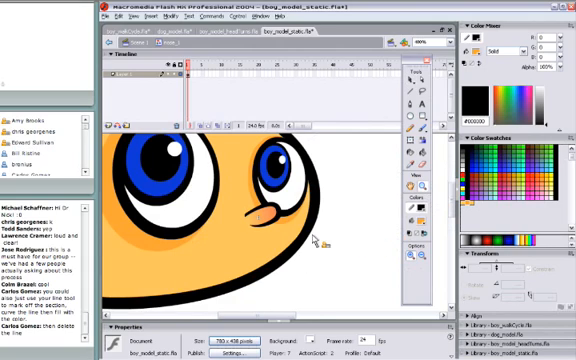
pyautogui.click(272, 226)
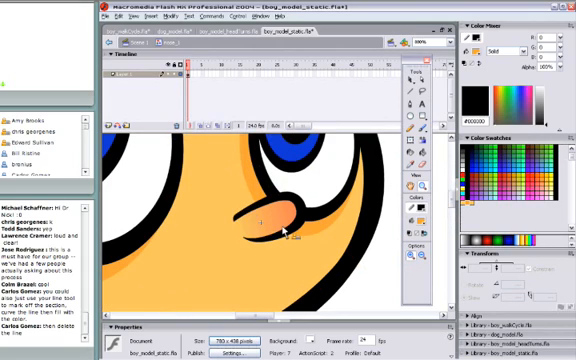
# With Paint Bucket active, set the fill to a Linear gradient in deeper orange.
pyautogui.press('k')
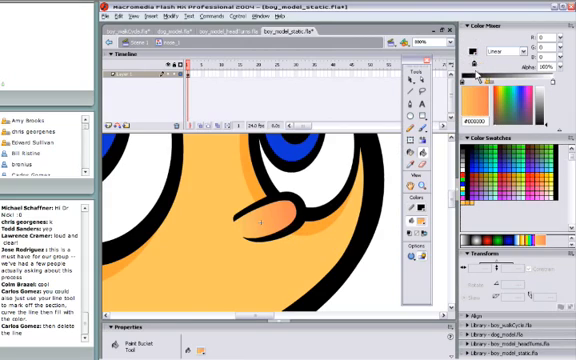
pyautogui.click(497, 52)
pyautogui.click(500, 75)
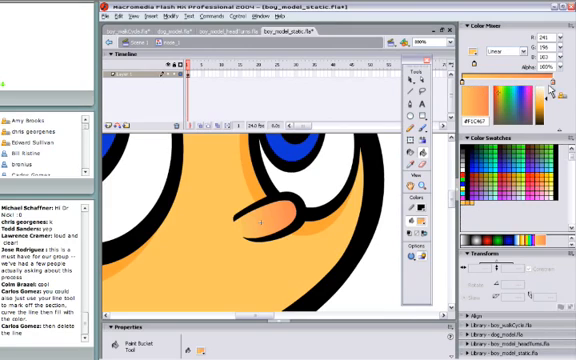
pyautogui.moveTo(560, 93); pyautogui.dragTo(562, 99)
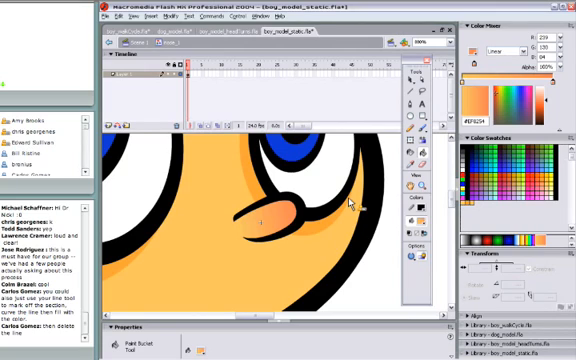
pyautogui.scroll(-1, 349, 203)
pyautogui.scroll(-1, 349, 203)
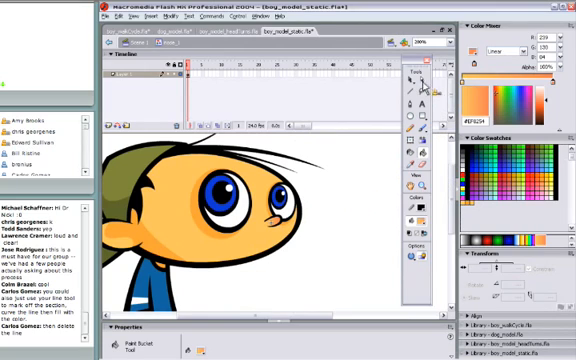
# Return from the nose symbol to Scene 1 and enter the hair symbol for editing.
pyautogui.click(230, 100)
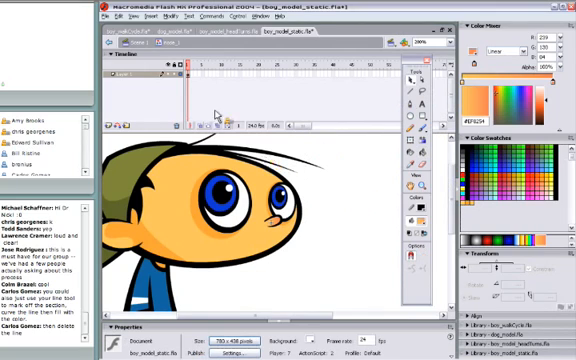
pyautogui.click(135, 42)
pyautogui.click(248, 158)
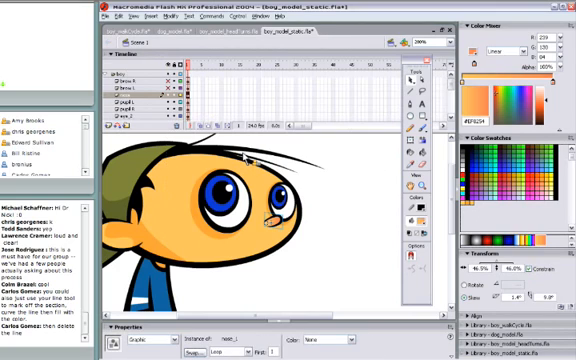
pyautogui.doubleClick(248, 158)
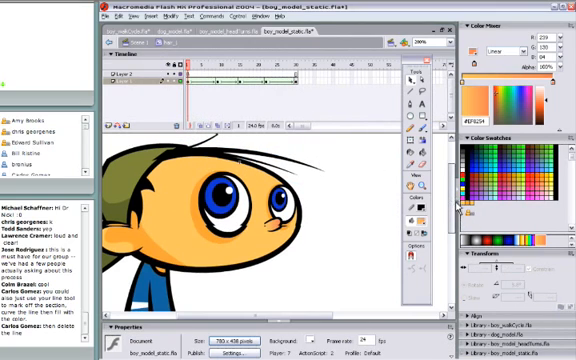
pyautogui.scroll(2, 250, 220)
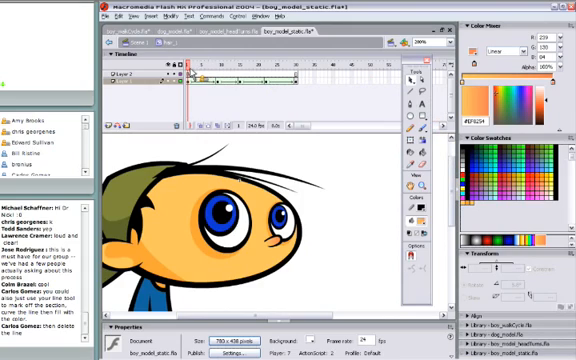
# Select a hair stroke and step the playhead partway along the hair motion tween.
pyautogui.click(250, 170)
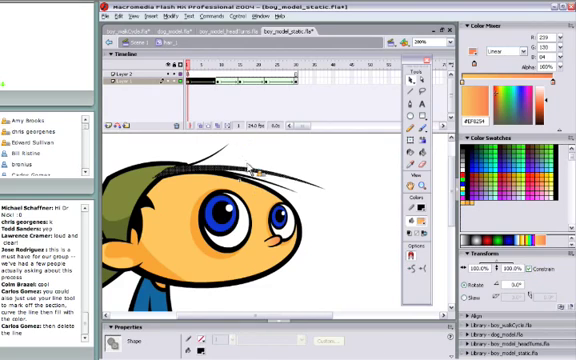
pyautogui.click(193, 95)
pyautogui.click(200, 78)
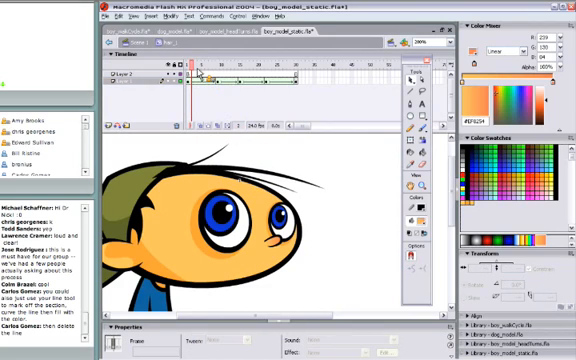